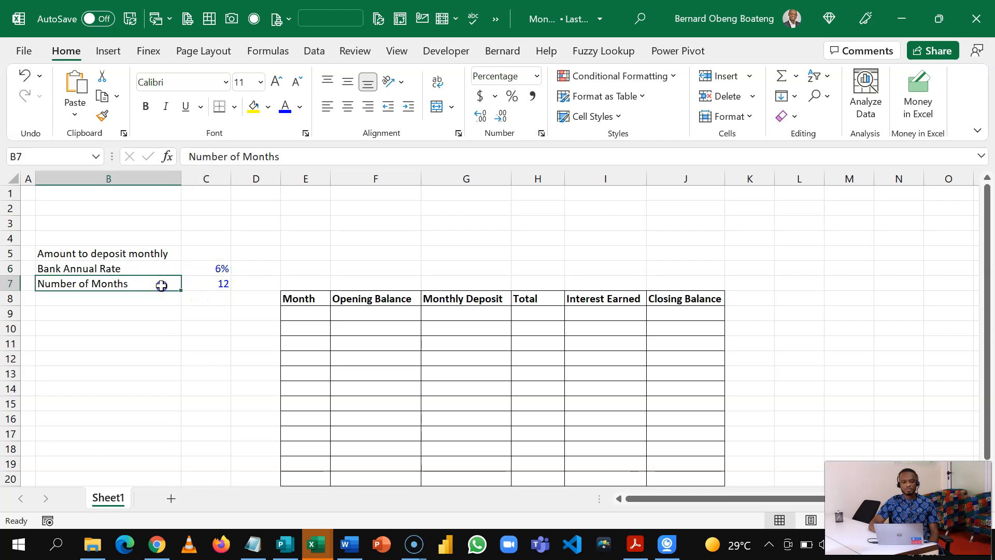
Fill the empty cell C5 beside "Amount to deposit monthly" with yellow
{"action": "left_click", "coordinate": [205, 286]}
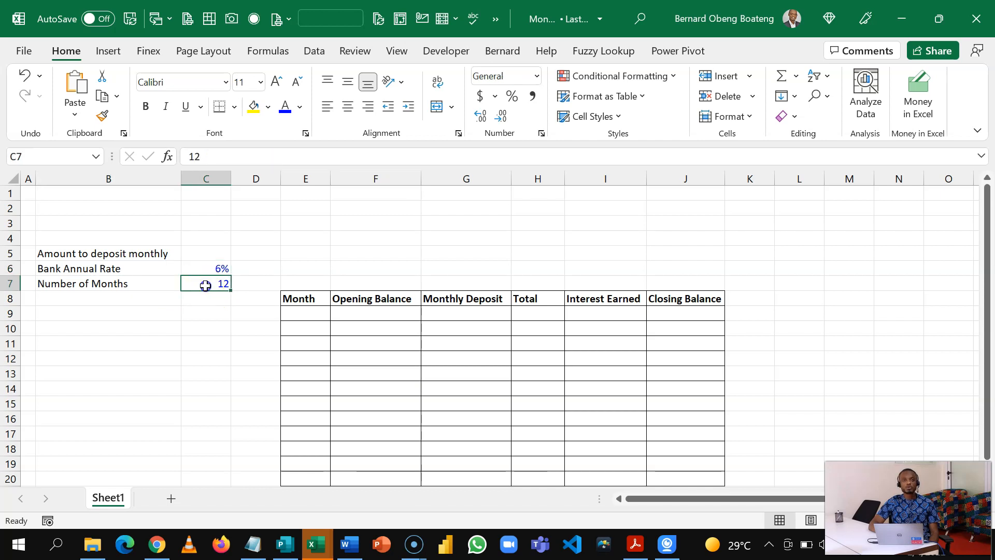
{"action": "left_click", "coordinate": [212, 253]}
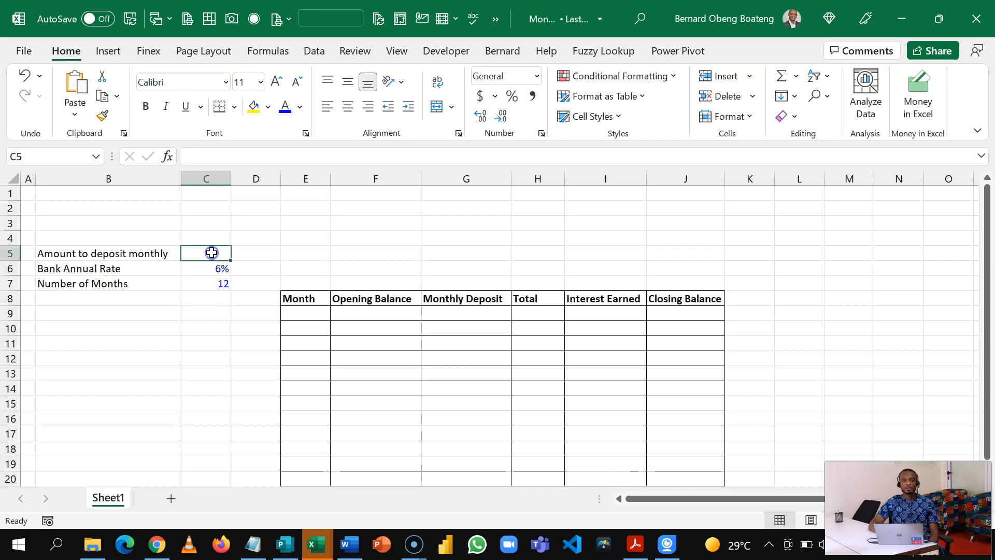
{"action": "left_click", "coordinate": [254, 106]}
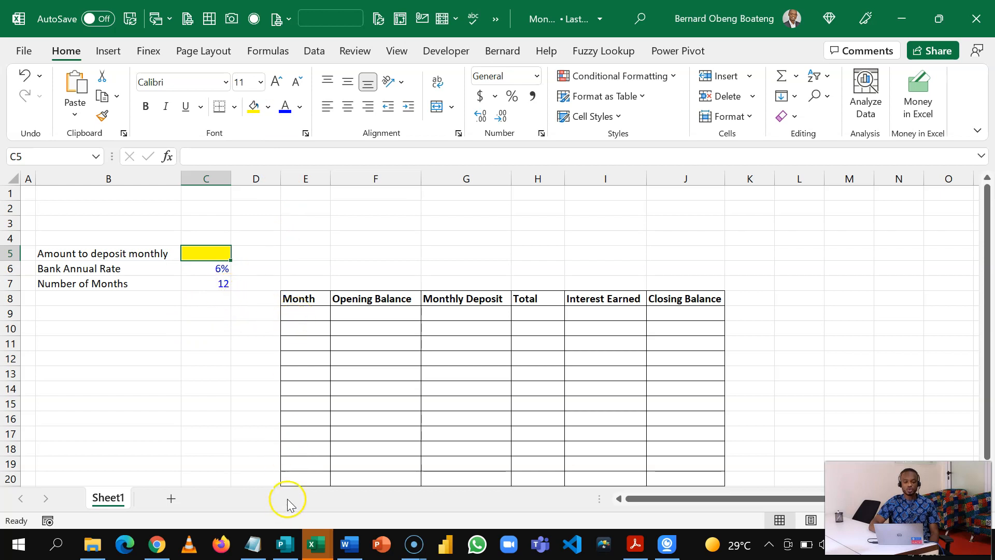
Number the Month column from E9 with =SEQUENCE(C7), using the Number of Months input
{"action": "left_click", "coordinate": [300, 317]}
{"action": "type", "text": "=seq"}
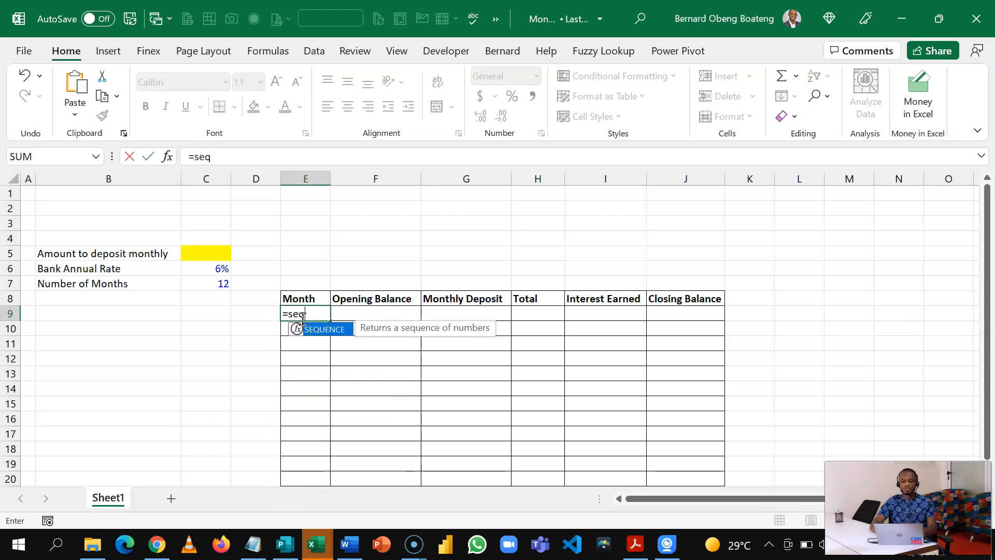
{"action": "key", "text": "Tab"}
{"action": "key", "text": "Left"}
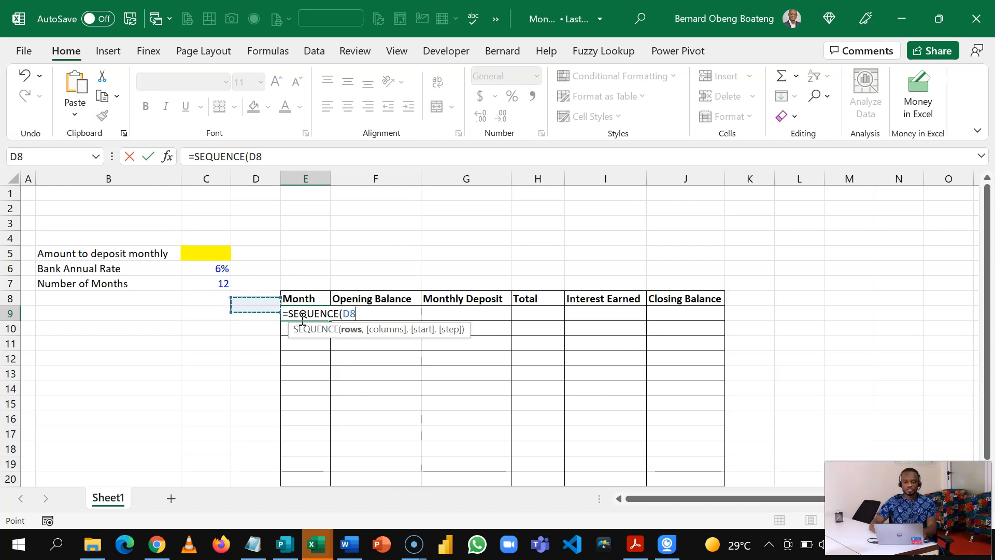
{"action": "key", "text": "Up"}
{"action": "key", "text": "Up"}
{"action": "key", "text": "Left"}
{"action": "type", "text": ")"}
{"action": "key", "text": "Return"}
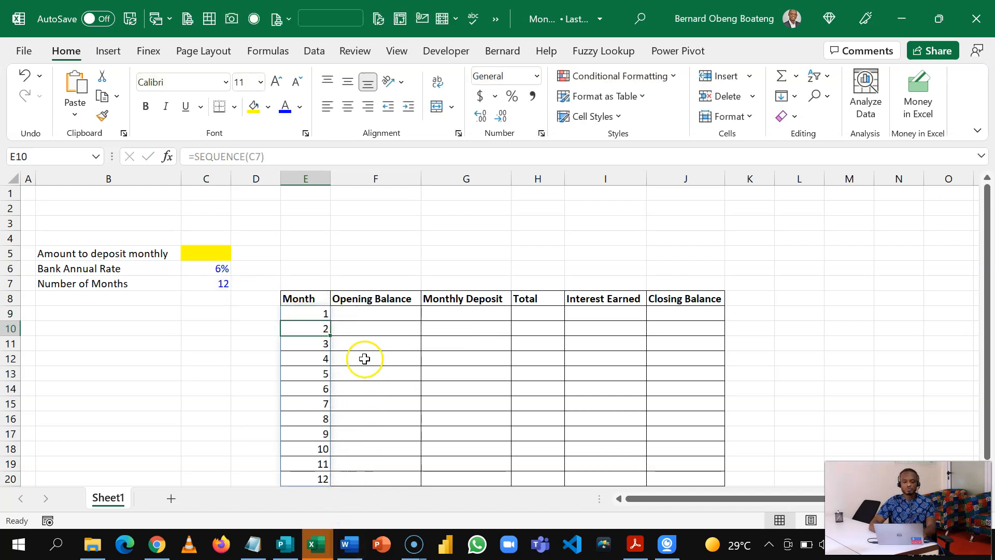
For month 1, enter an Opening Balance of 0 in F9 and a Monthly Deposit of 4000 in G9
{"action": "left_click", "coordinate": [374, 311]}
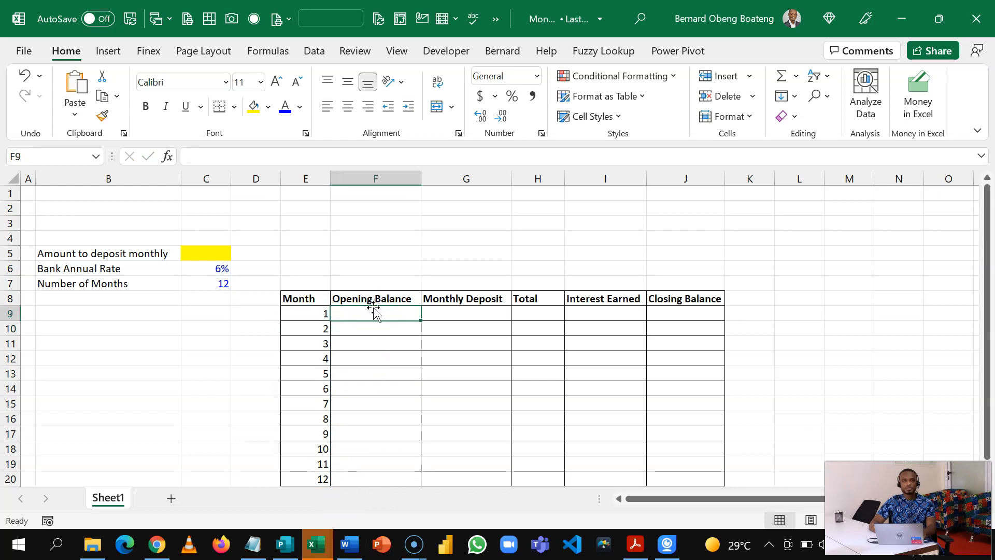
{"action": "type", "text": "0"}
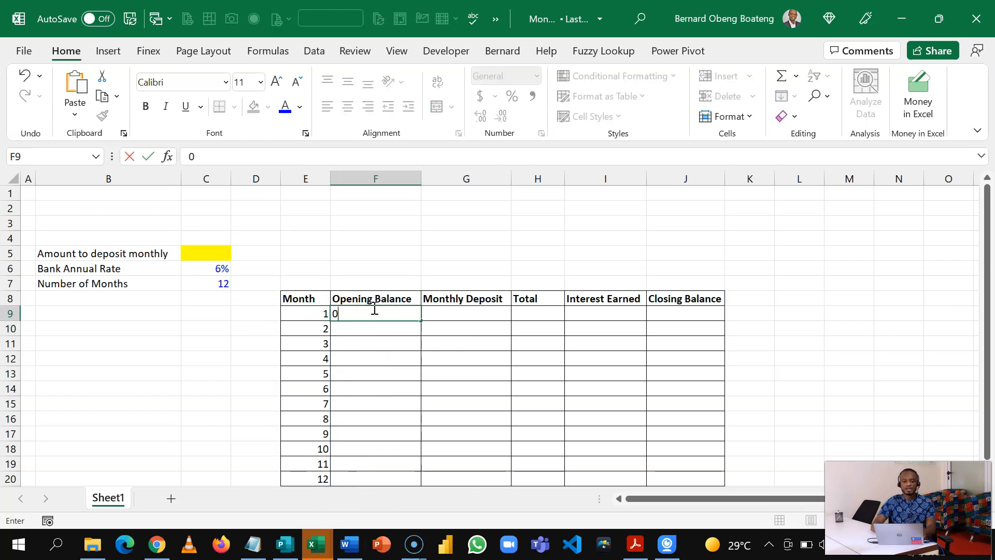
{"action": "key", "text": "Return"}
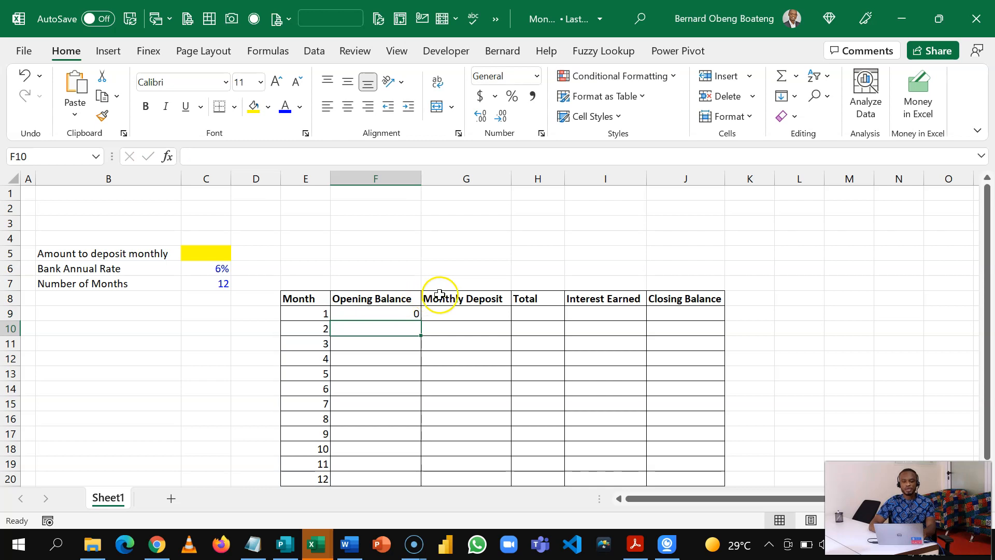
{"action": "left_click", "coordinate": [452, 309]}
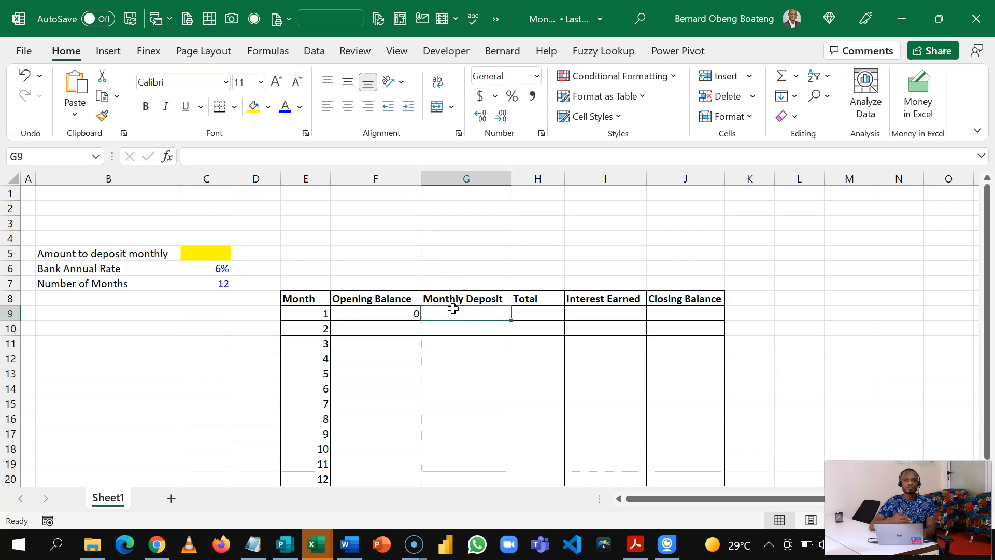
{"action": "type", "text": "4000"}
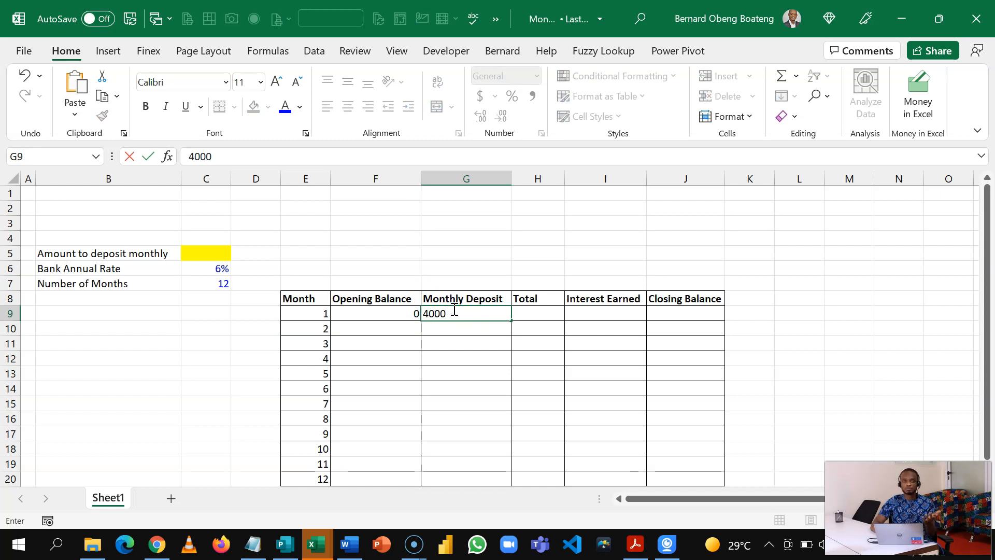
{"action": "key", "text": "Return"}
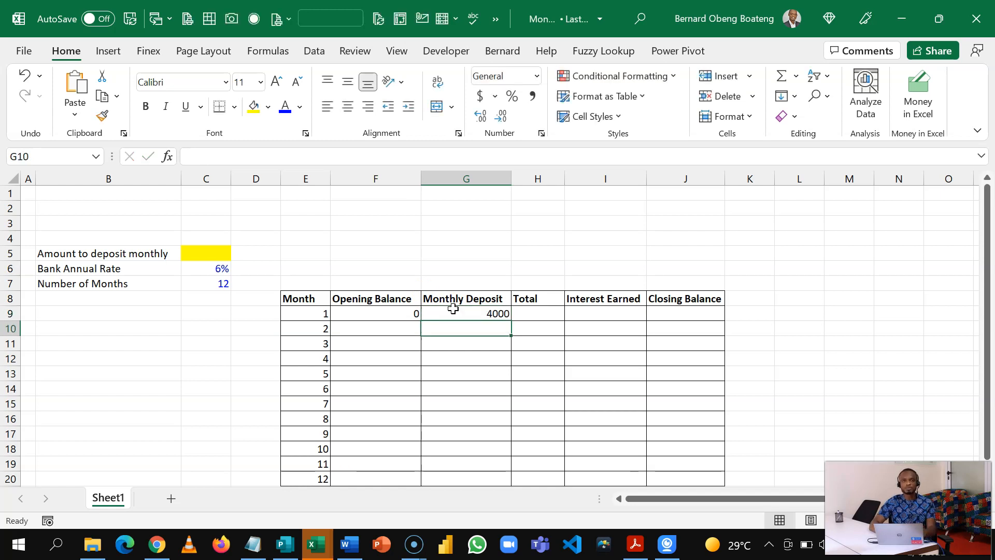
{"action": "left_click", "coordinate": [478, 312]}
{"action": "left_click", "coordinate": [459, 313]}
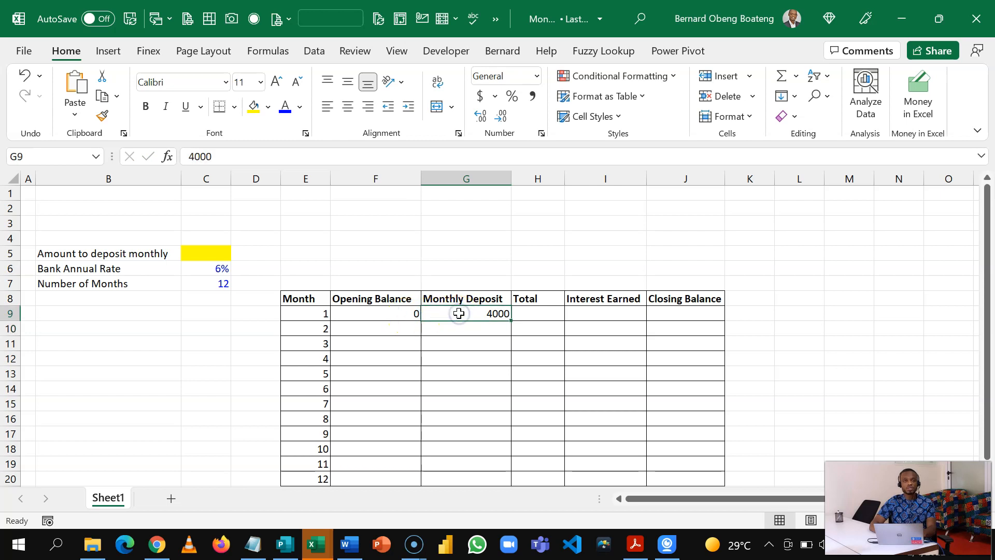
Calculate month 1's Total in H9 by adding the opening balance F9 and the monthly deposit G9
{"action": "left_click", "coordinate": [526, 313]}
{"action": "type", "text": "="}
{"action": "key", "text": "Left"}
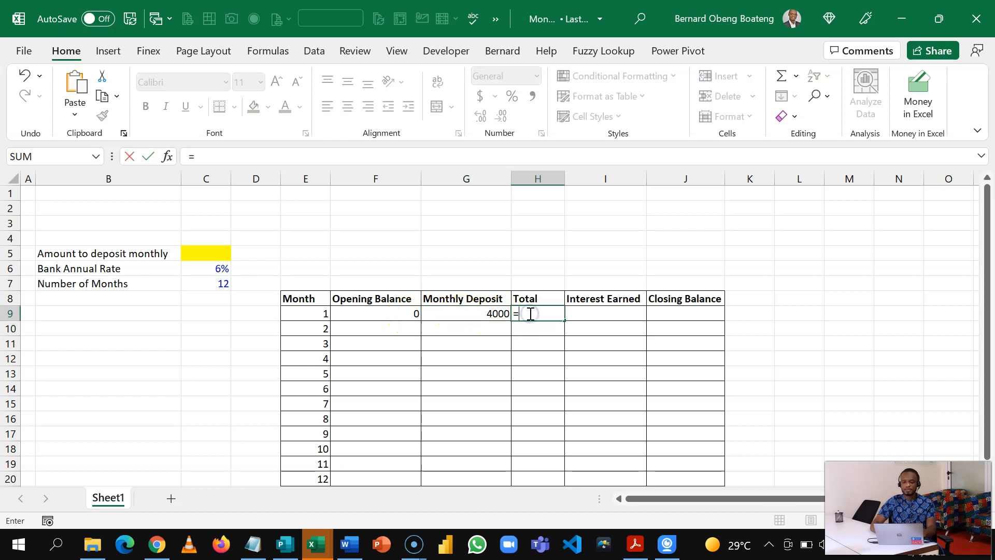
{"action": "key", "text": "Left"}
{"action": "key", "text": "Left"}
{"action": "key", "text": "Right"}
{"action": "type", "text": "+"}
{"action": "key", "text": "Left"}
{"action": "key", "text": "Return"}
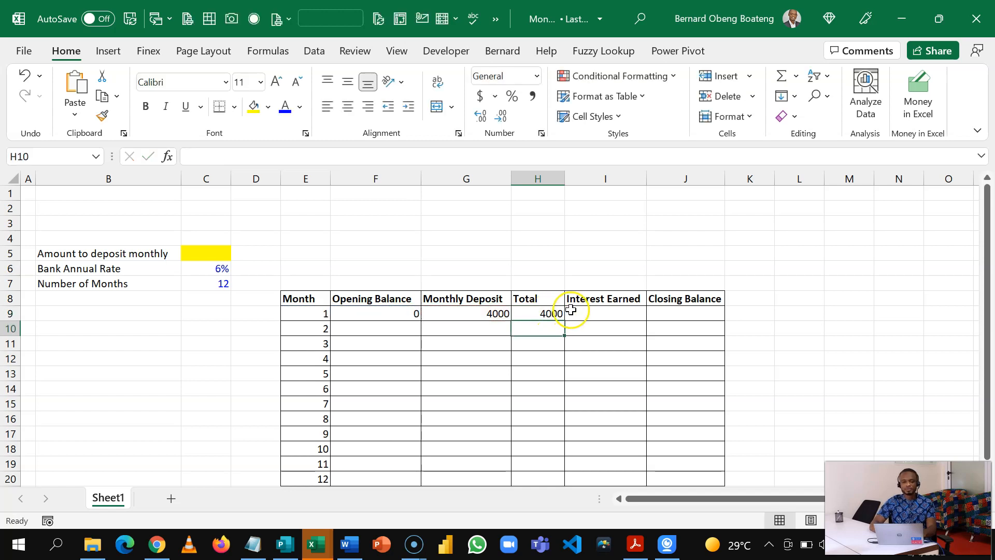
Calculate month 1's Interest Earned in I9 with =H9*(C6/12)
{"action": "left_click", "coordinate": [589, 314]}
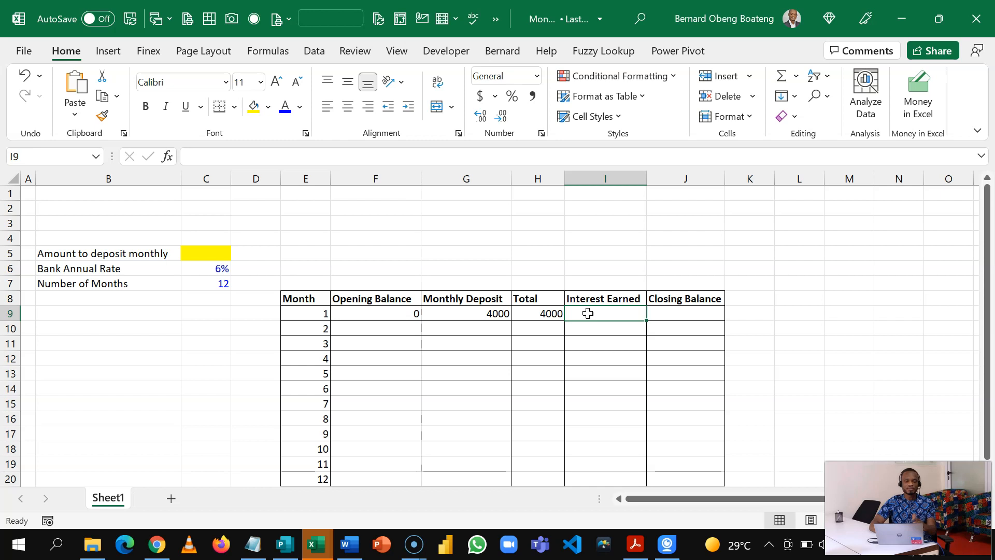
{"action": "type", "text": "="}
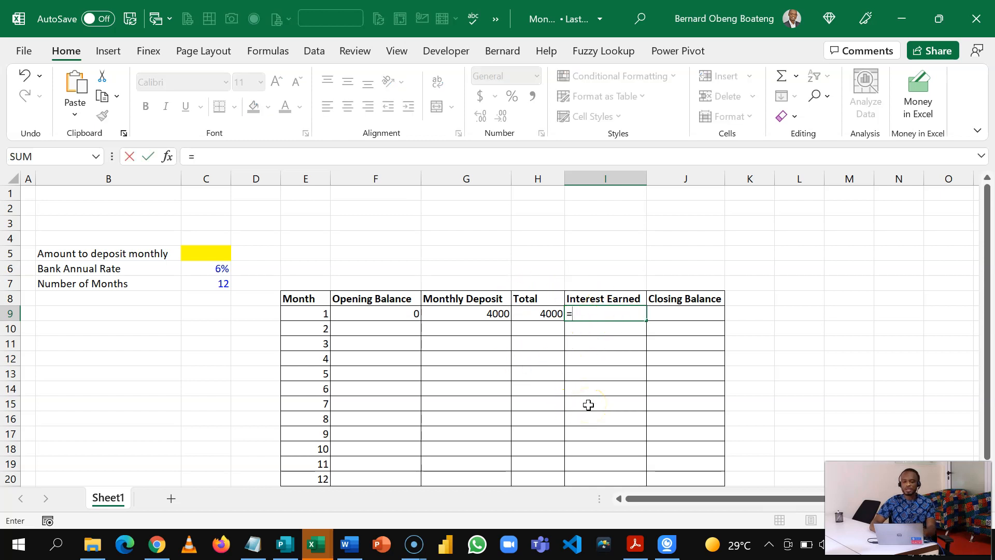
{"action": "key", "text": "Left"}
{"action": "type", "text": "*"}
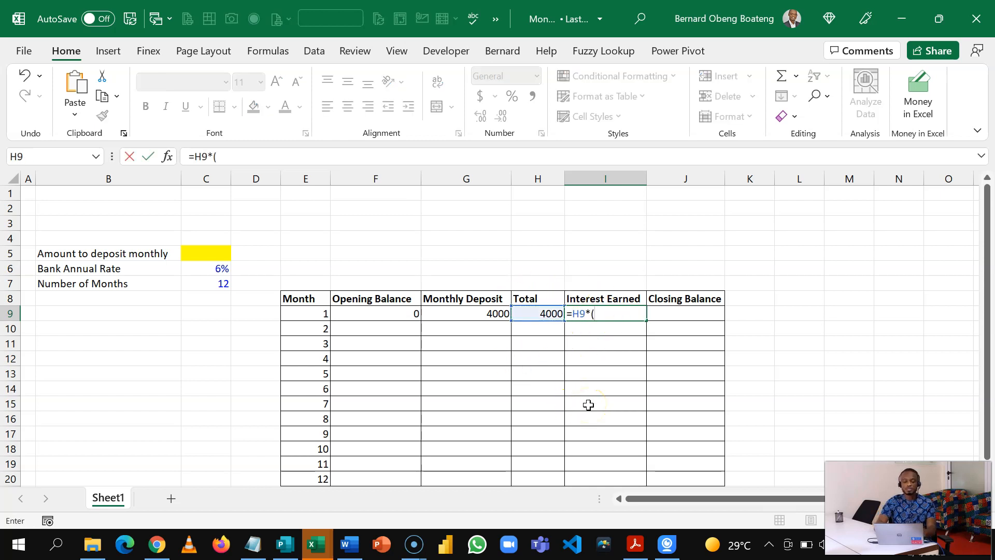
{"action": "type", "text": "("}
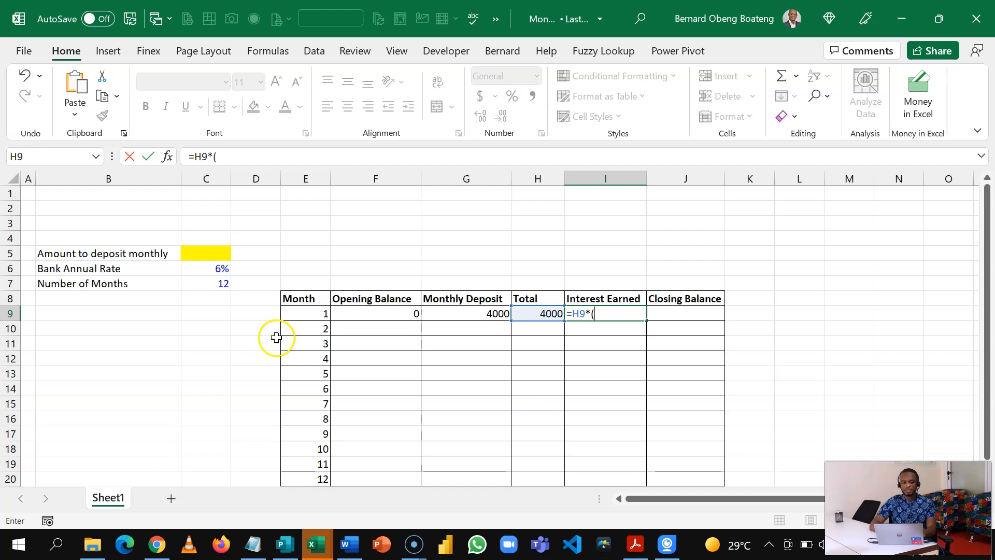
{"action": "left_click", "coordinate": [213, 270]}
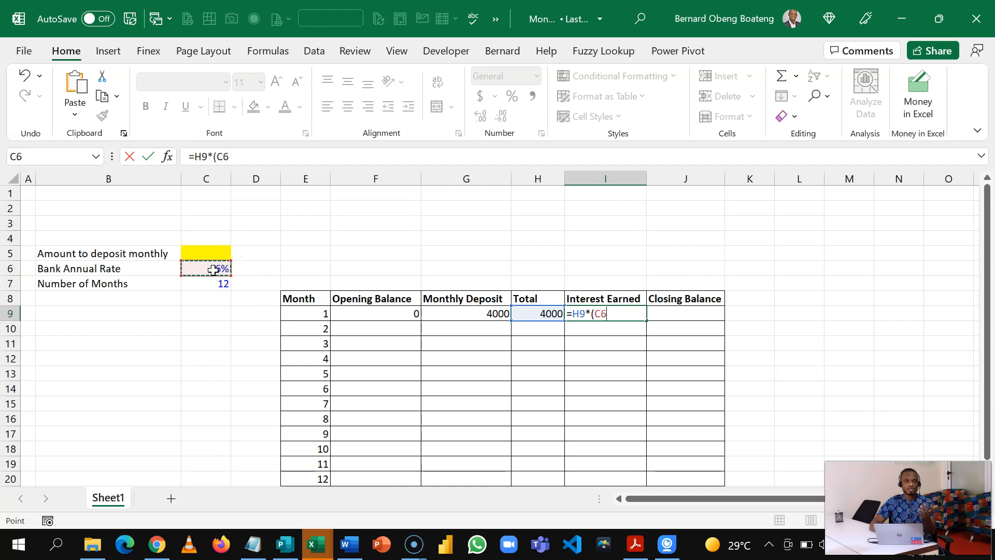
{"action": "type", "text": "/12"}
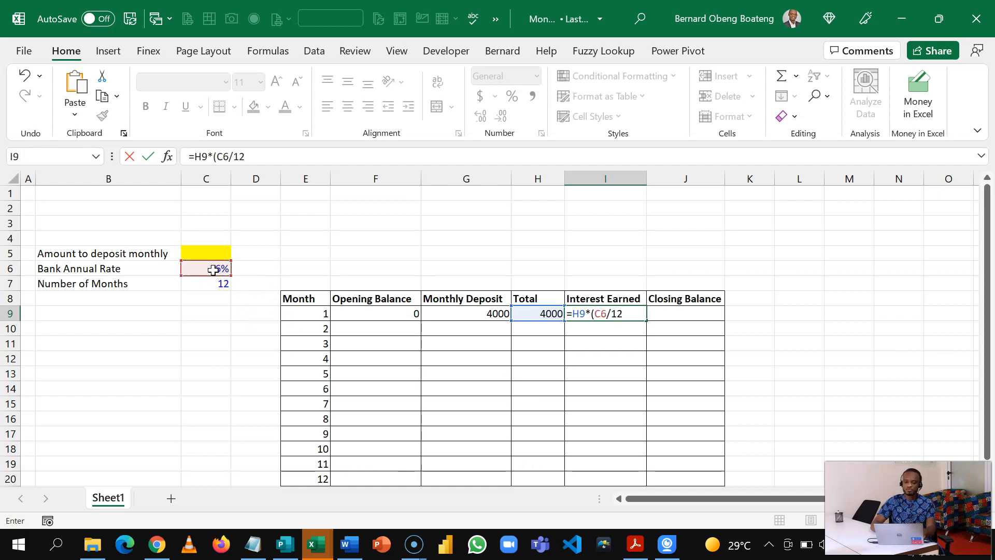
{"action": "type", "text": ")"}
{"action": "key", "text": "ctrl+Return"}
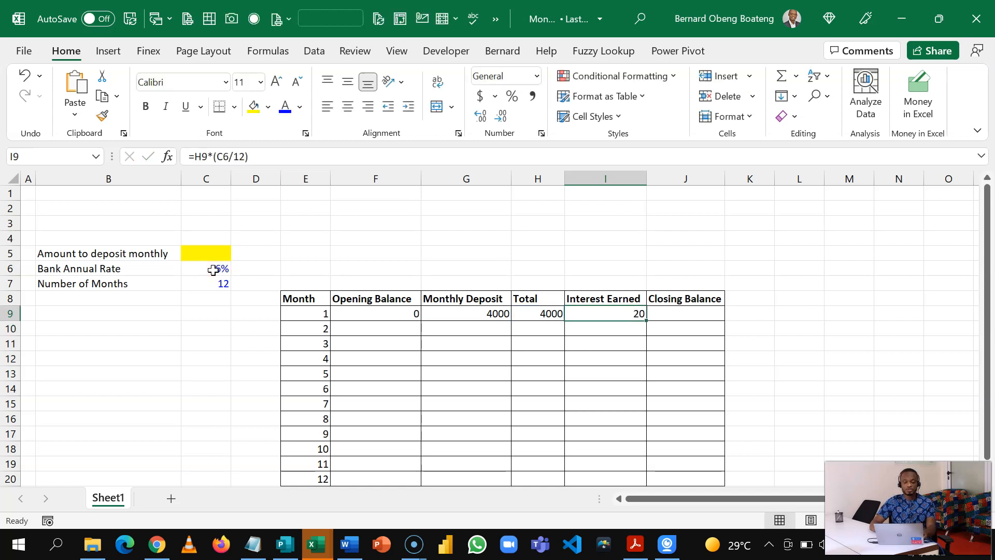
Calculate month 1's Closing Balance in J9 with =H9+I9
{"action": "key", "text": "Right"}
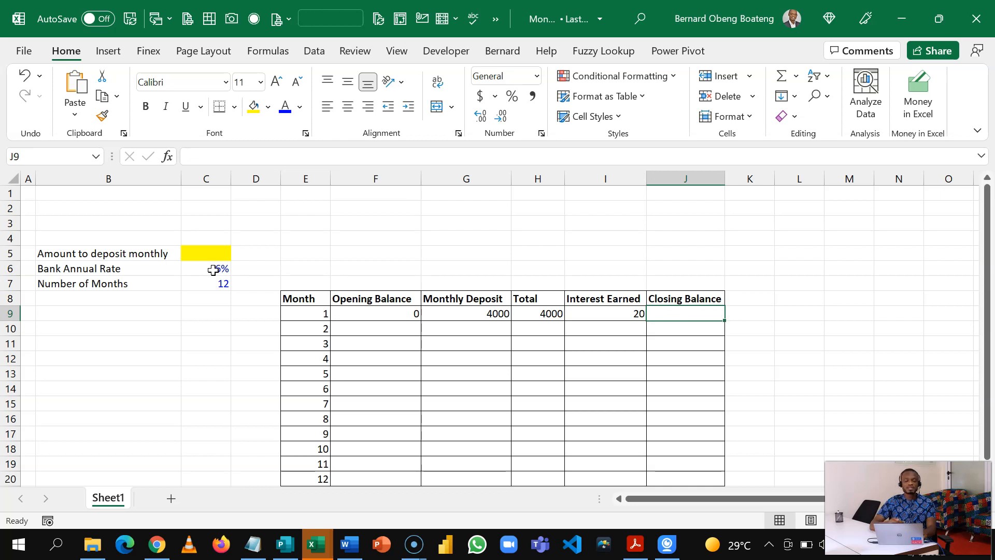
{"action": "type", "text": "="}
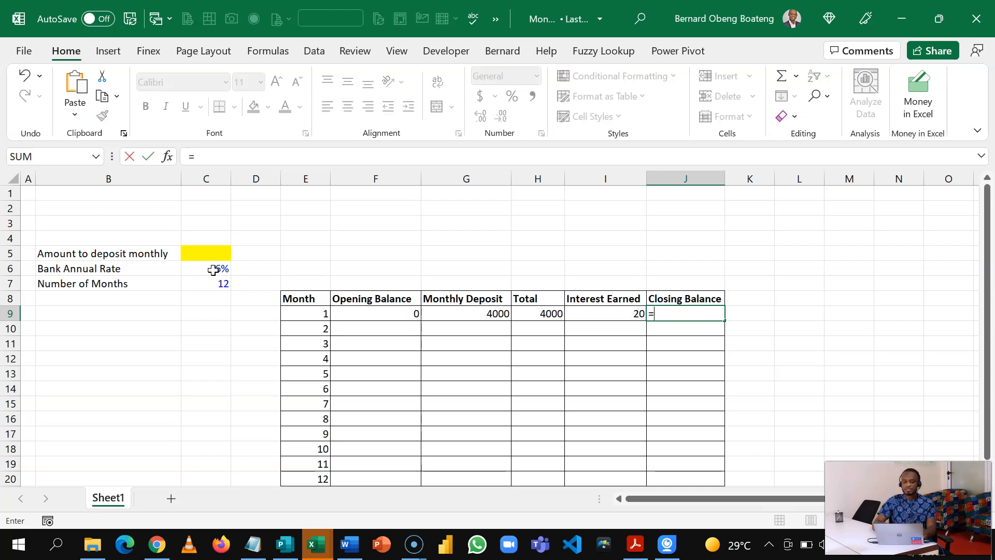
{"action": "key", "text": "Left"}
{"action": "key", "text": "Left"}
{"action": "type", "text": "+"}
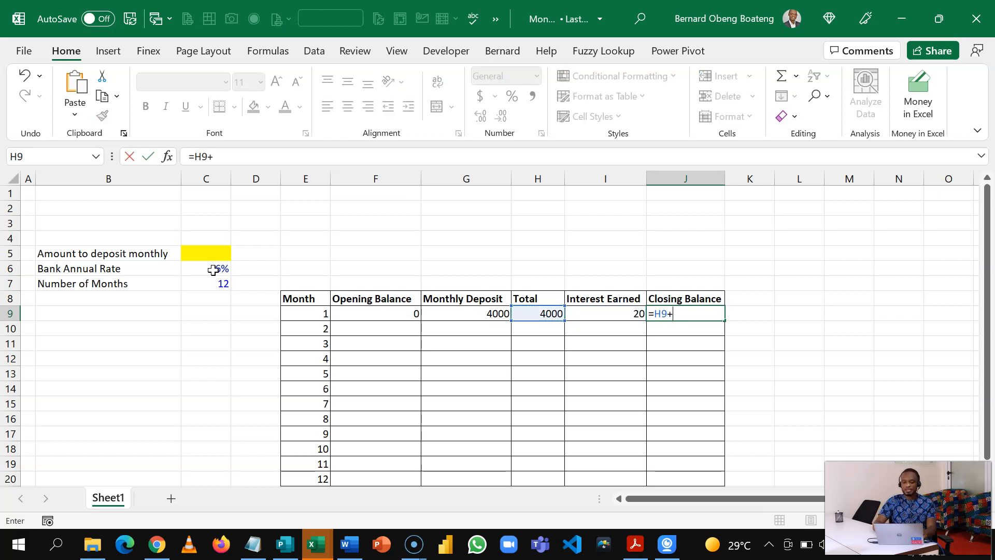
{"action": "key", "text": "Left"}
{"action": "key", "text": "Return"}
{"action": "key", "text": "Up"}
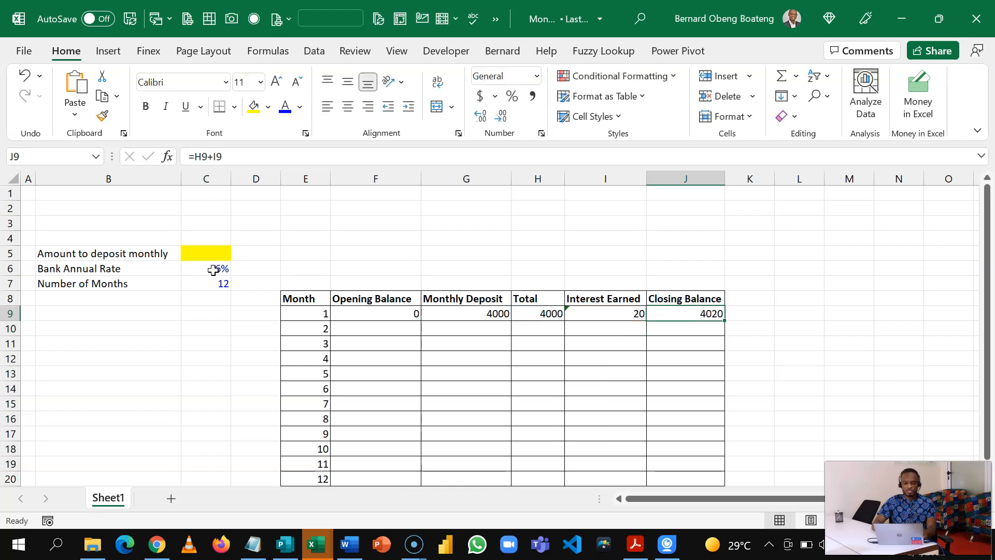
Link month 2's Opening Balance in F10 to month 1's Closing Balance in J9
{"action": "key", "text": "Down"}
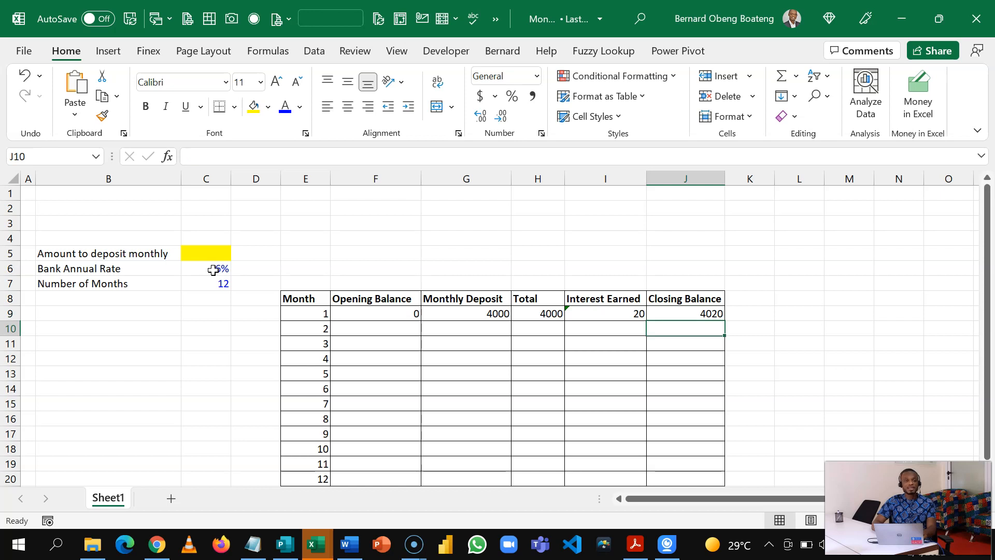
{"action": "key", "text": "Left"}
{"action": "key", "text": "Left"}
{"action": "key", "text": "Left"}
{"action": "key", "text": "Left"}
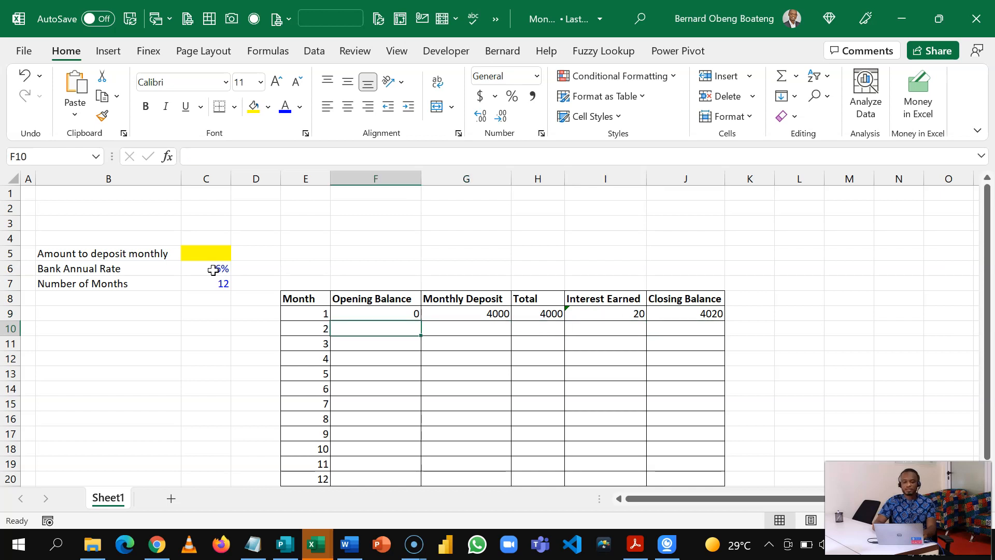
{"action": "type", "text": "="}
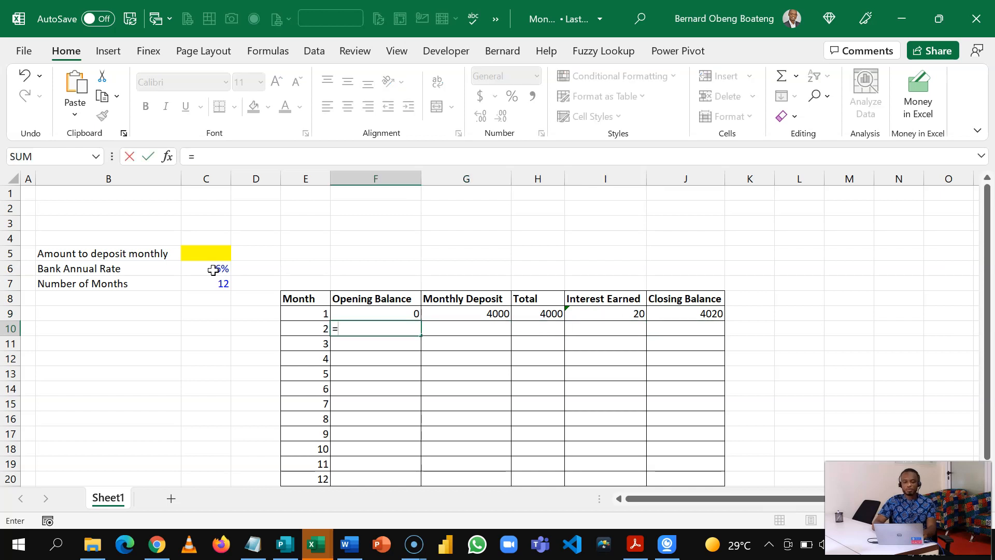
{"action": "left_click", "coordinate": [666, 314]}
{"action": "key", "text": "Return"}
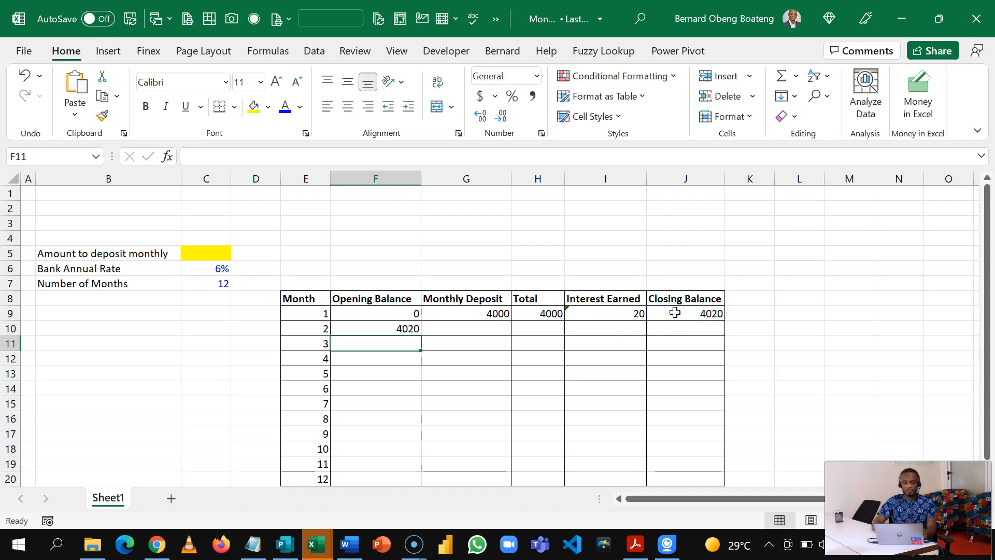
Copy the month 1 Monthly Deposit and Total down into G10 and H10 for month 2
{"action": "key", "text": "Up"}
{"action": "key", "text": "Right"}
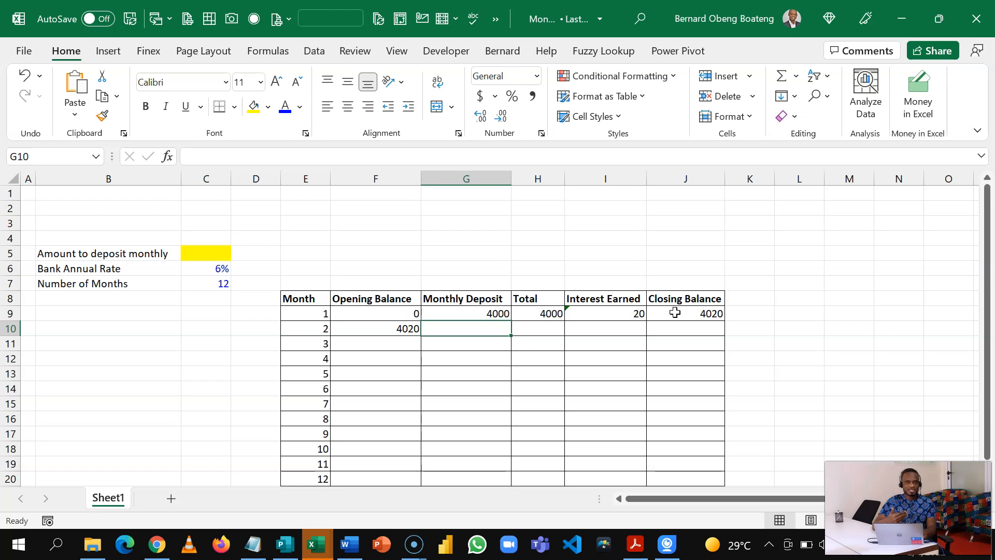
{"action": "key", "text": "ctrl+d"}
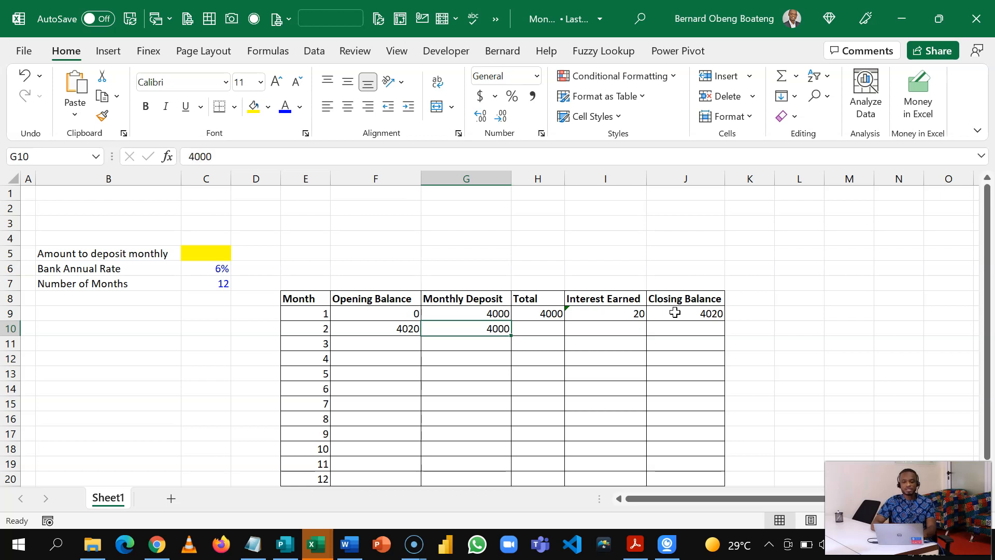
{"action": "left_click", "coordinate": [551, 327]}
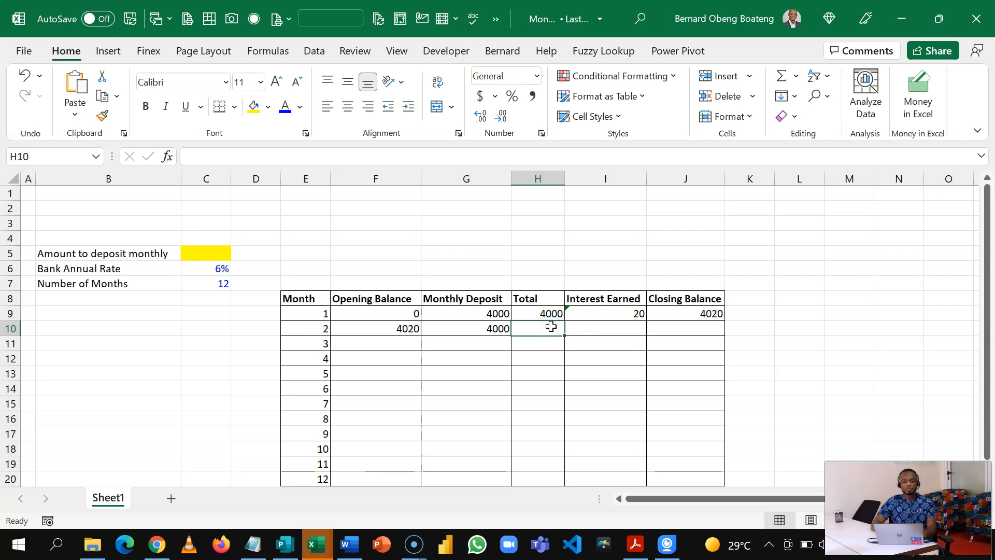
{"action": "key", "text": "ctrl+d"}
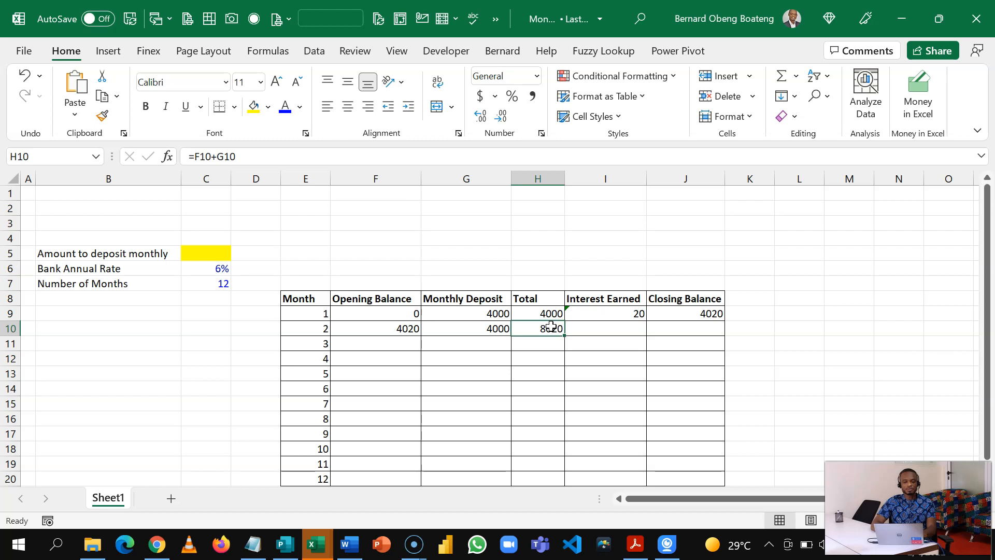
Make the bank rate reference absolute in month 1's Interest Earned formula in I9, as =H9*($C$6/12)
{"action": "left_click", "coordinate": [603, 329]}
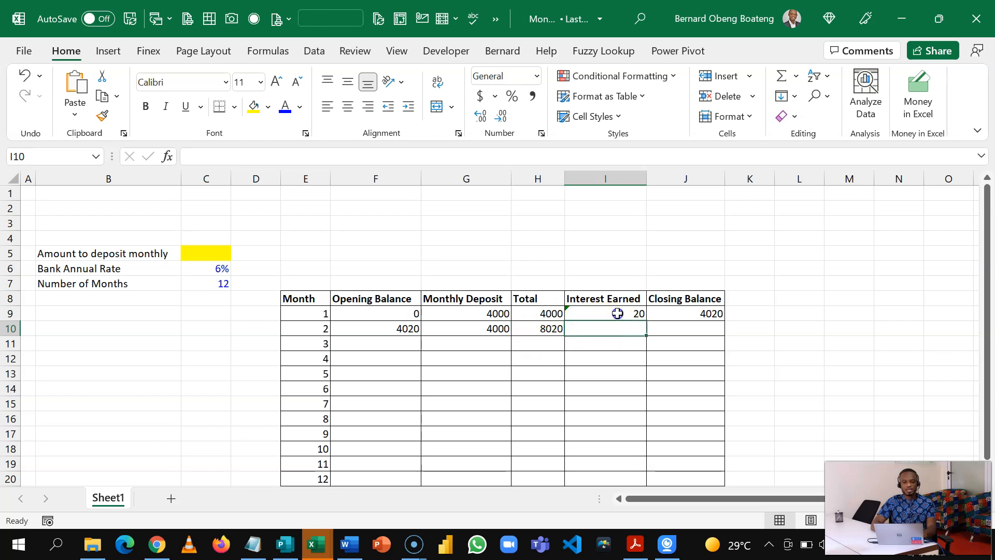
{"action": "double_click", "coordinate": [617, 313]}
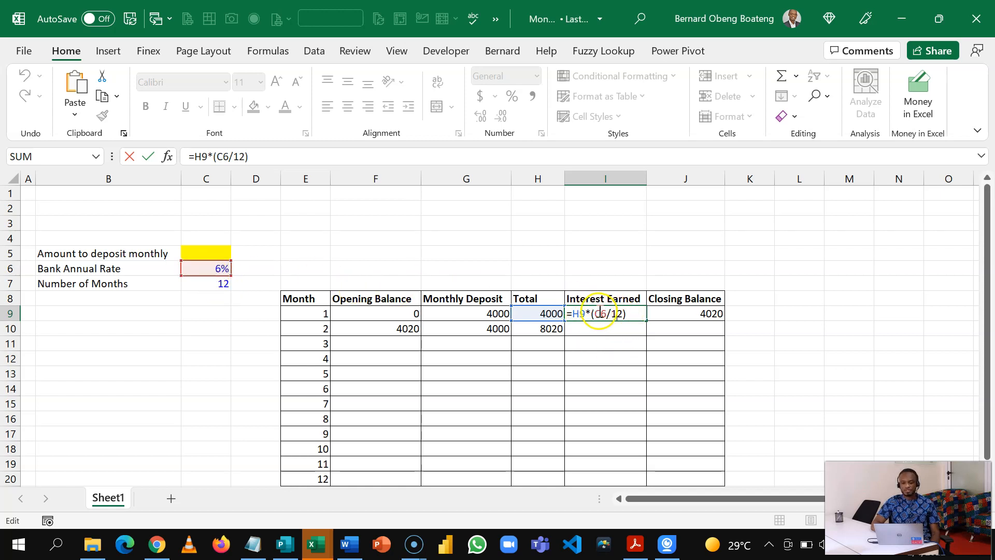
{"action": "key", "text": "F4"}
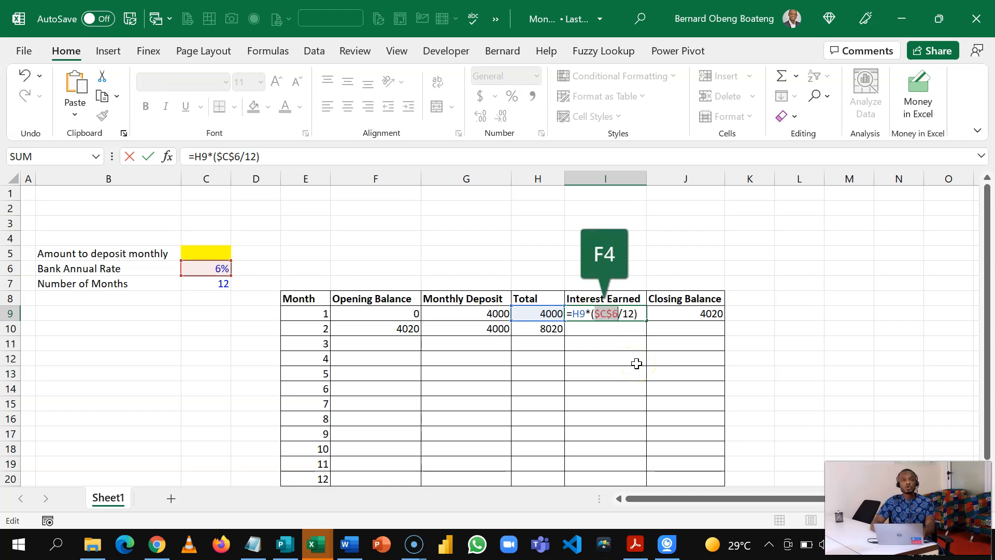
{"action": "key", "text": "Return"}
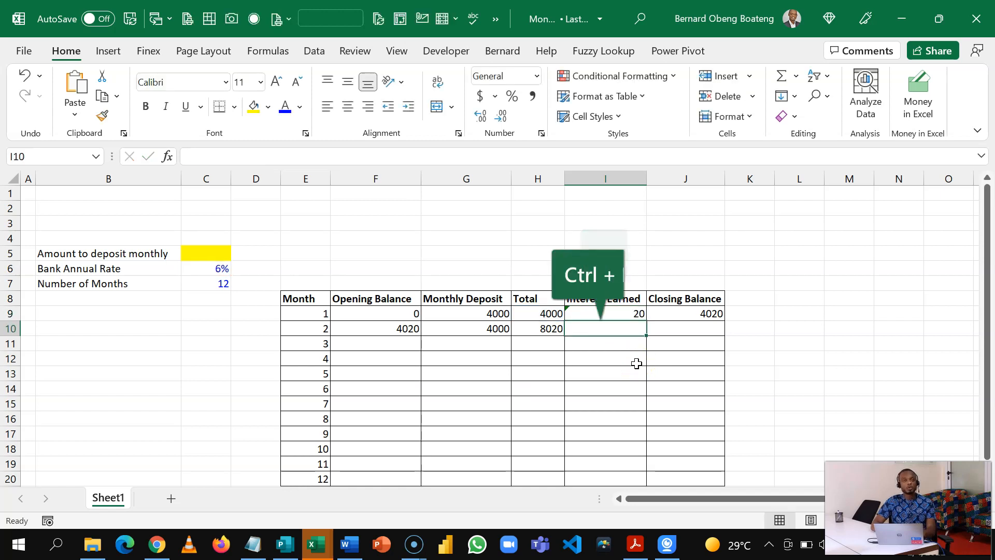
Copy the month 1 Interest Earned and Closing Balance formulas down into I10 and J10 for month 2
{"action": "key", "text": "ctrl+d"}
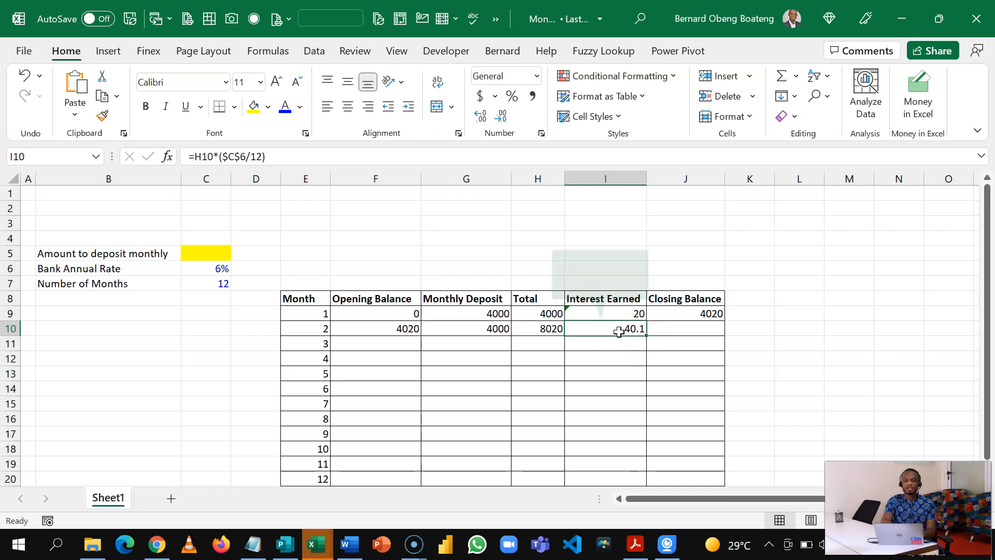
{"action": "left_click", "coordinate": [669, 329]}
{"action": "key", "text": "ctrl+d"}
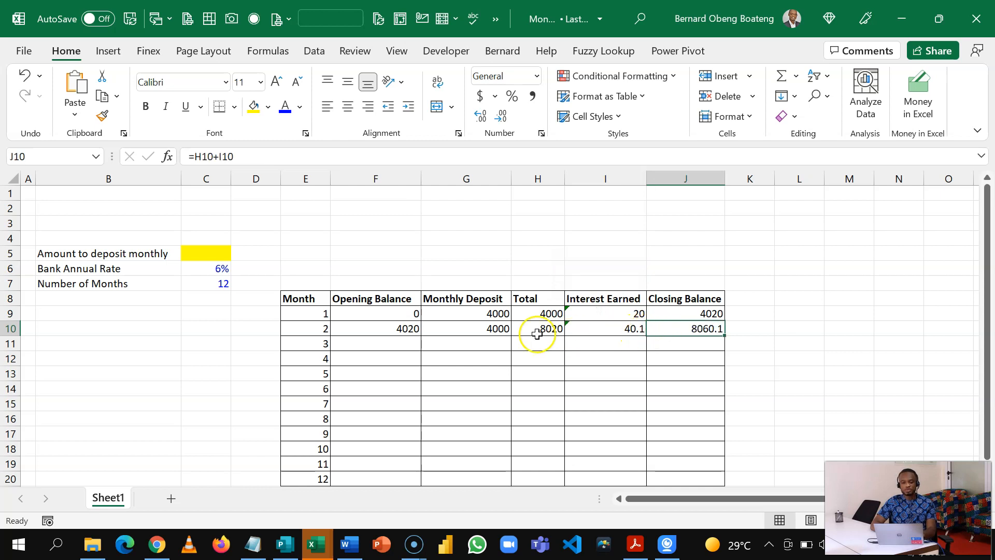
Fill the month 2 row F10:J10 down through month 12 in row 20
{"action": "left_click", "coordinate": [394, 326]}
{"action": "key", "text": "shift+Right"}
{"action": "key", "text": "shift+Right"}
{"action": "key", "text": "shift+Right"}
{"action": "key", "text": "shift+Right"}
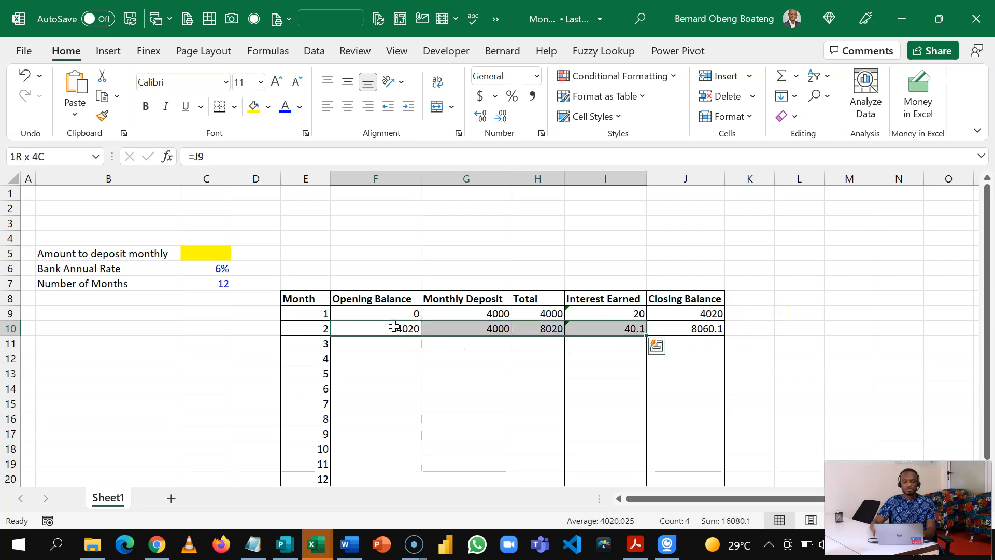
{"action": "key", "text": "shift+Down"}
{"action": "key", "text": "shift+Down"}
{"action": "key", "text": "shift+Down"}
{"action": "key", "text": "shift+Down"}
{"action": "key", "text": "shift+Down"}
{"action": "key", "text": "shift+Down"}
{"action": "key", "text": "shift+Down"}
{"action": "key", "text": "shift+Down"}
{"action": "key", "text": "shift+Down"}
{"action": "key", "text": "shift+Down"}
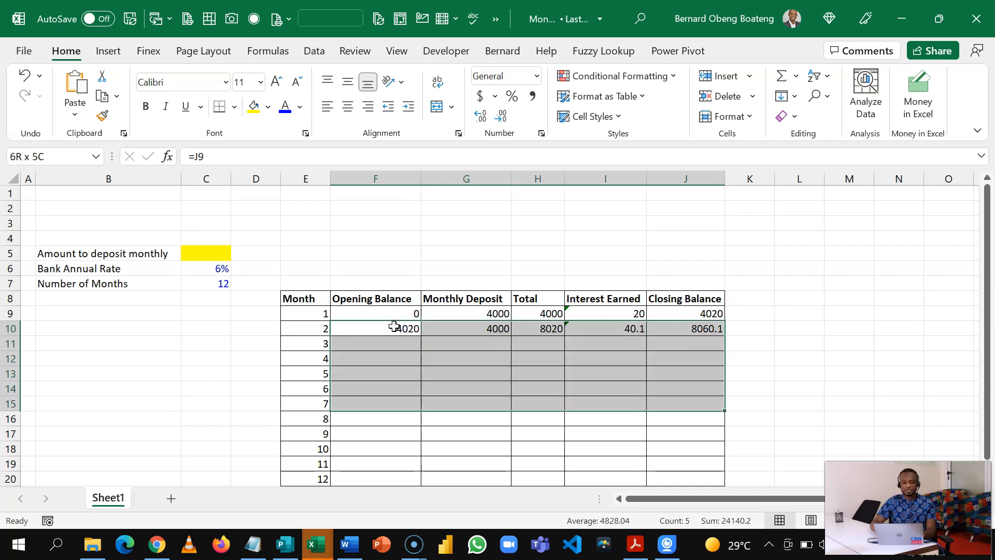
{"action": "key", "text": "ctrl+d"}
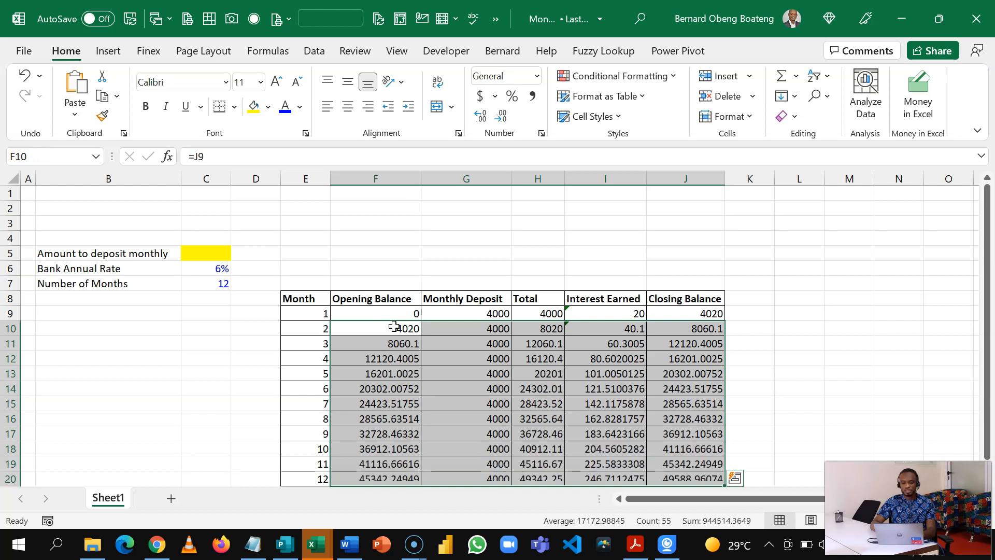
Format the schedule amounts in F9:J20 as numbers with thousands separators and two decimals
{"action": "key", "text": "Up"}
{"action": "key", "text": "ctrl+shift+Right"}
{"action": "key", "text": "ctrl+shift+Down"}
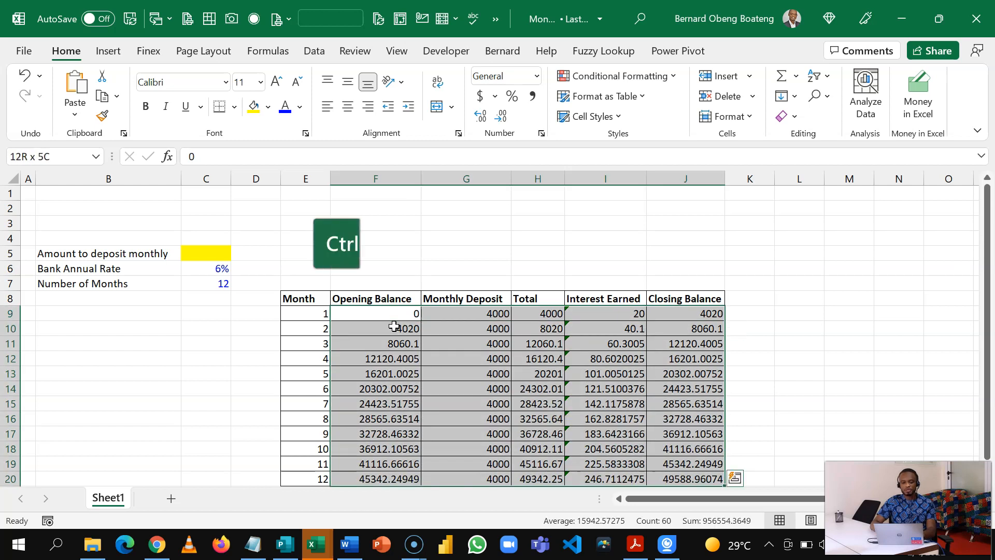
{"action": "key", "text": "ctrl+shift+1"}
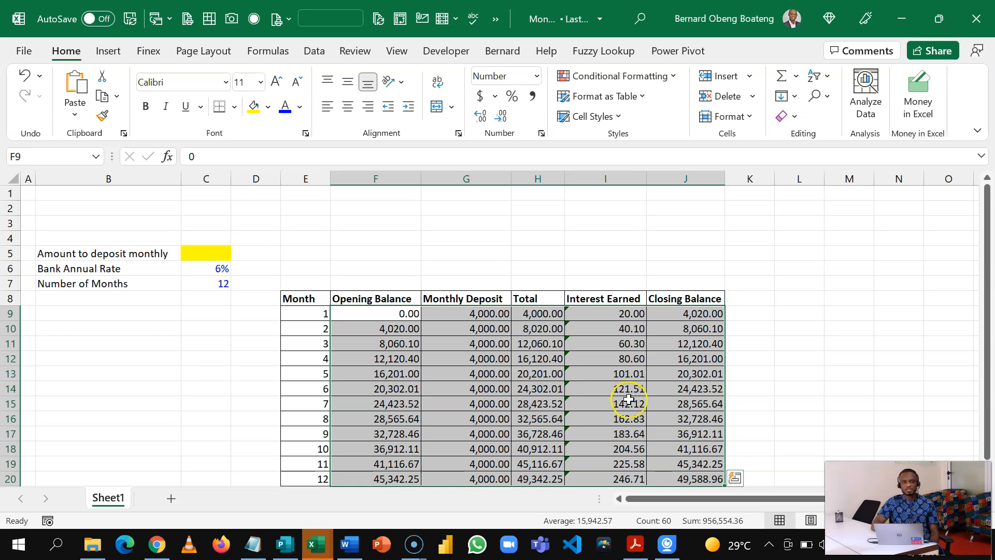
Widen column C, which holds the deposit, annual rate and months inputs, by about half
{"action": "left_click", "coordinate": [698, 476]}
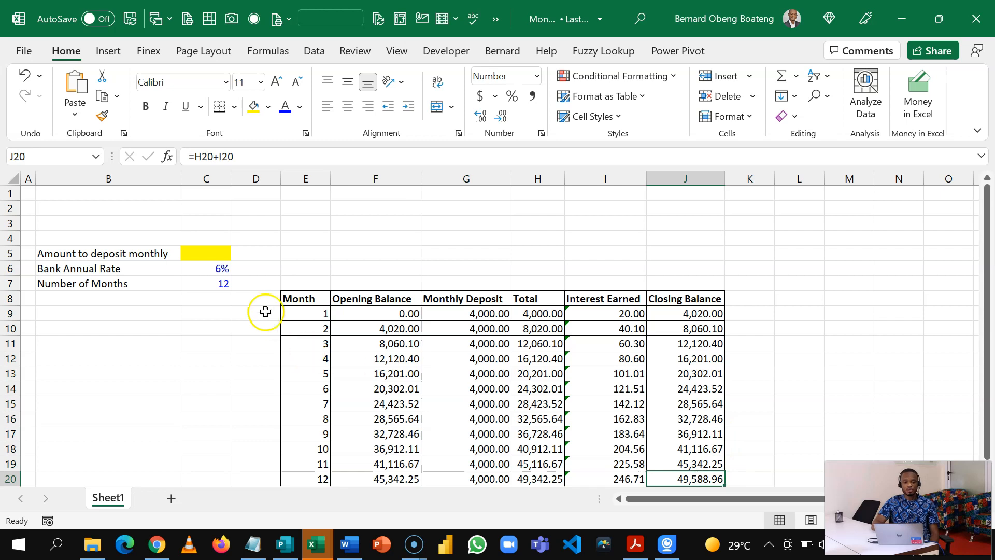
{"action": "left_click", "coordinate": [212, 271]}
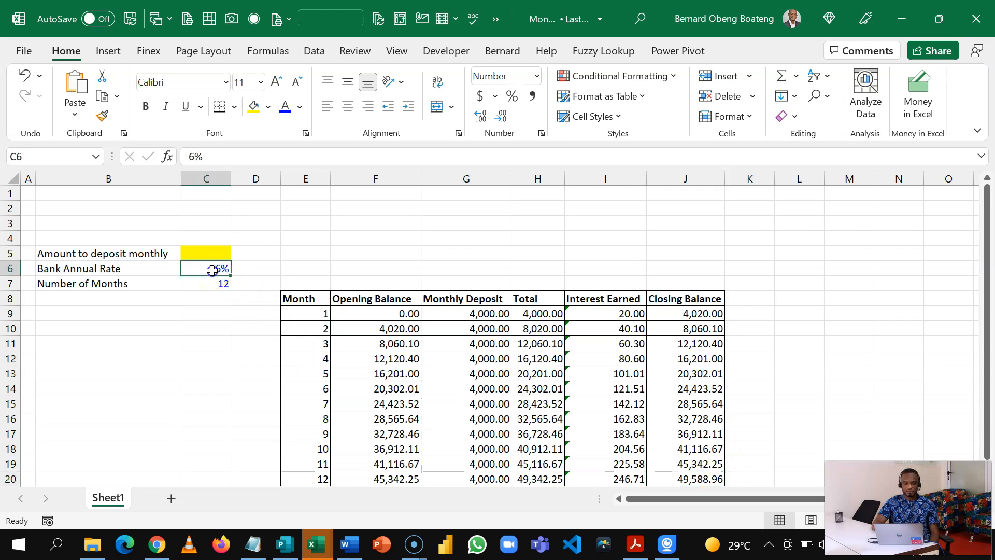
{"action": "left_click", "coordinate": [206, 250]}
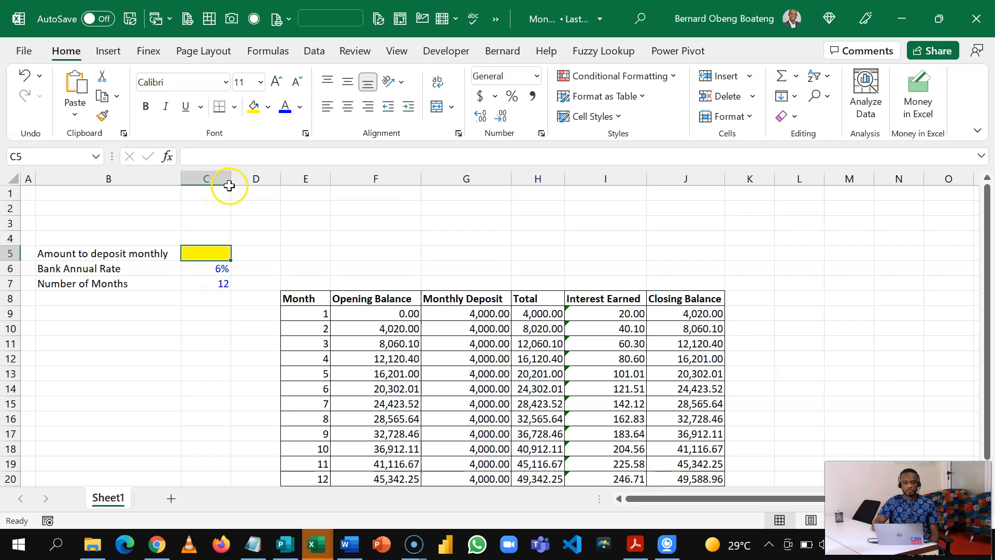
{"action": "left_click_drag", "start_coordinate": [231, 179], "coordinate": [254, 189]}
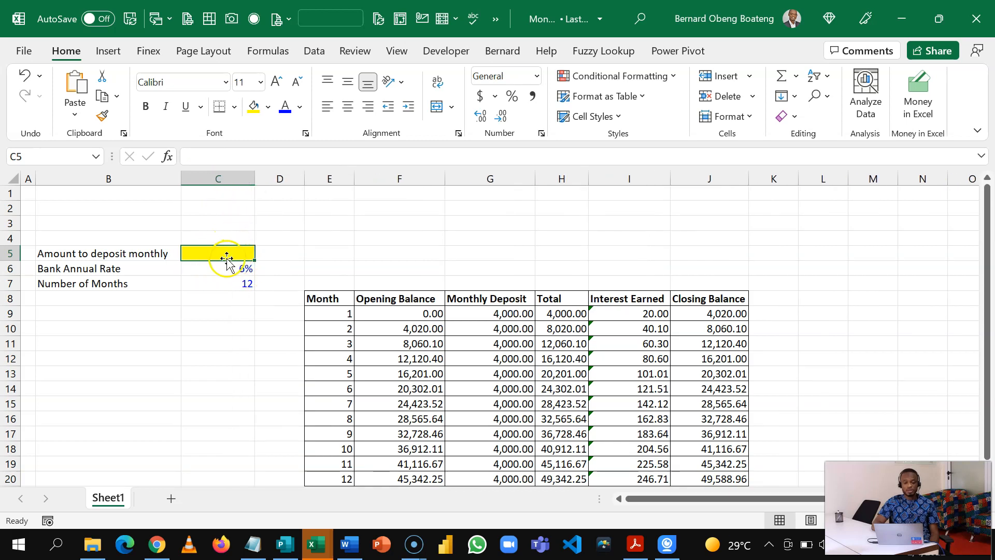
Name the Amount to deposit monthly cell C5 "deposit"
{"action": "left_click", "coordinate": [44, 151]}
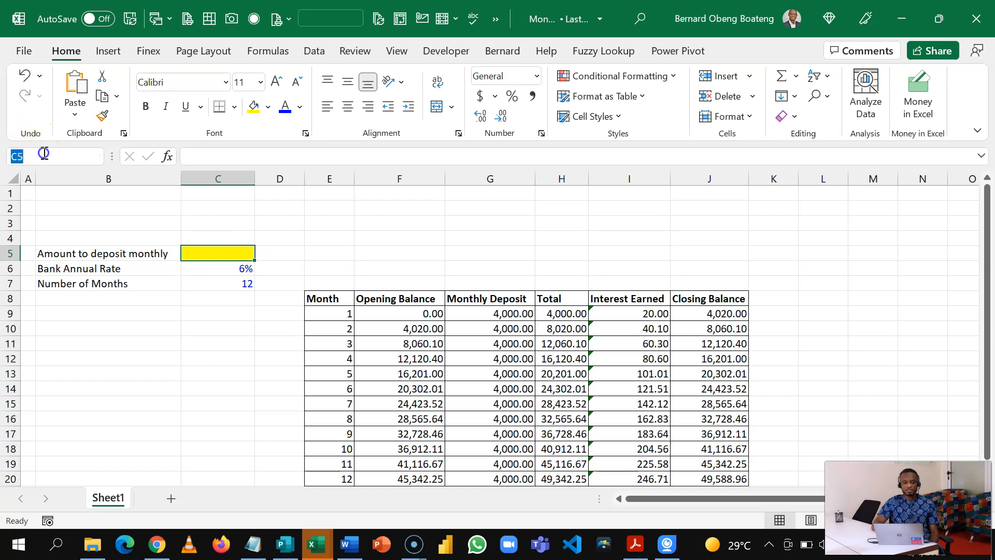
{"action": "type", "text": "dep"}
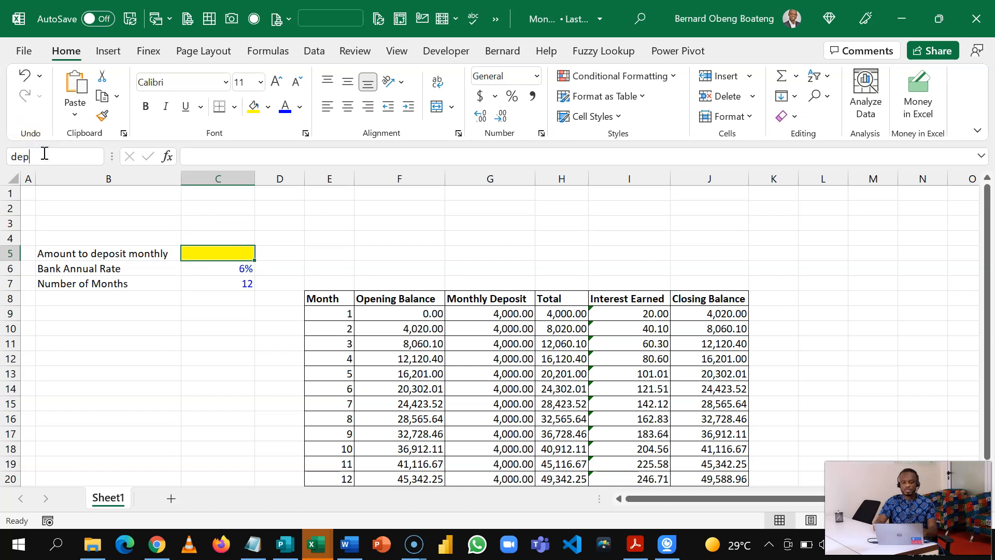
{"action": "type", "text": "osit"}
{"action": "key", "text": "Return"}
Link month 1's Monthly Deposit in G9 to the named input cell C5 with =deposit
{"action": "left_click", "coordinate": [508, 312]}
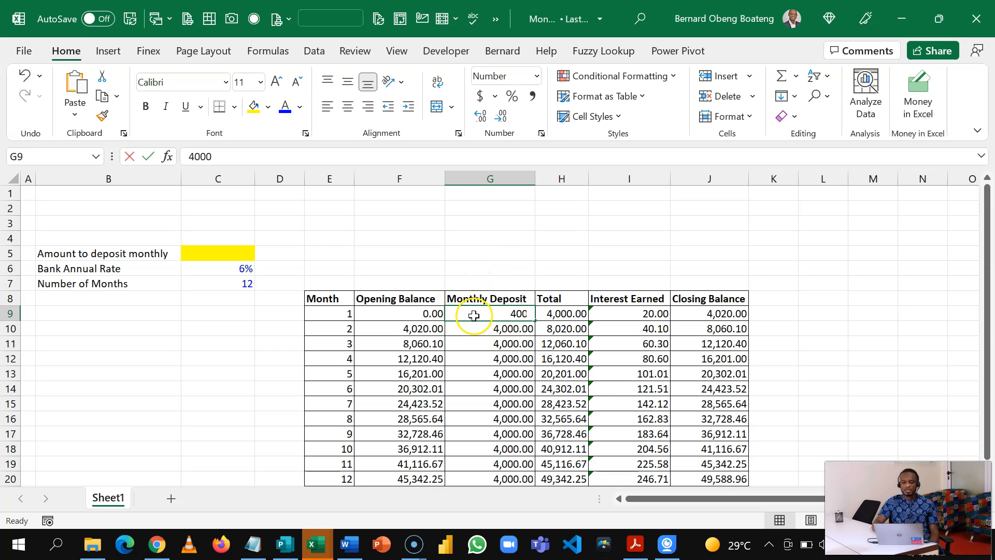
{"action": "type", "text": "="}
{"action": "left_click", "coordinate": [241, 252]}
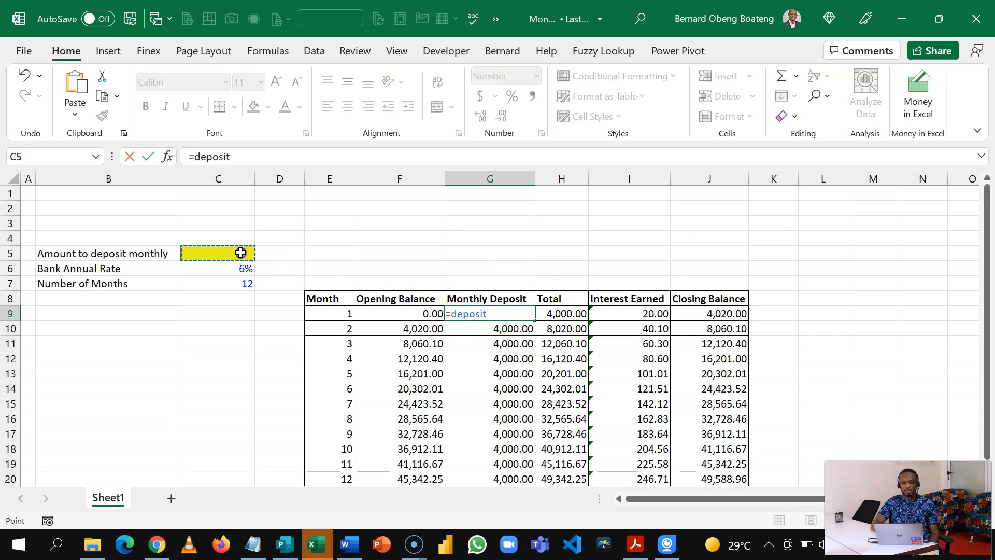
{"action": "key", "text": "Return"}
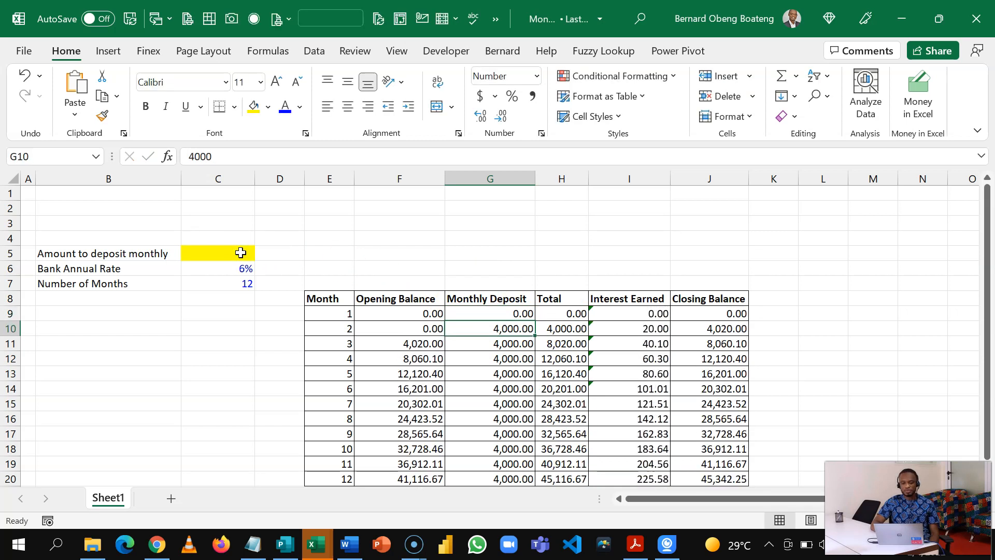
Enter 4000 as the Amount to deposit monthly in C5
{"action": "left_click", "coordinate": [234, 253]}
{"action": "type", "text": "4000"}
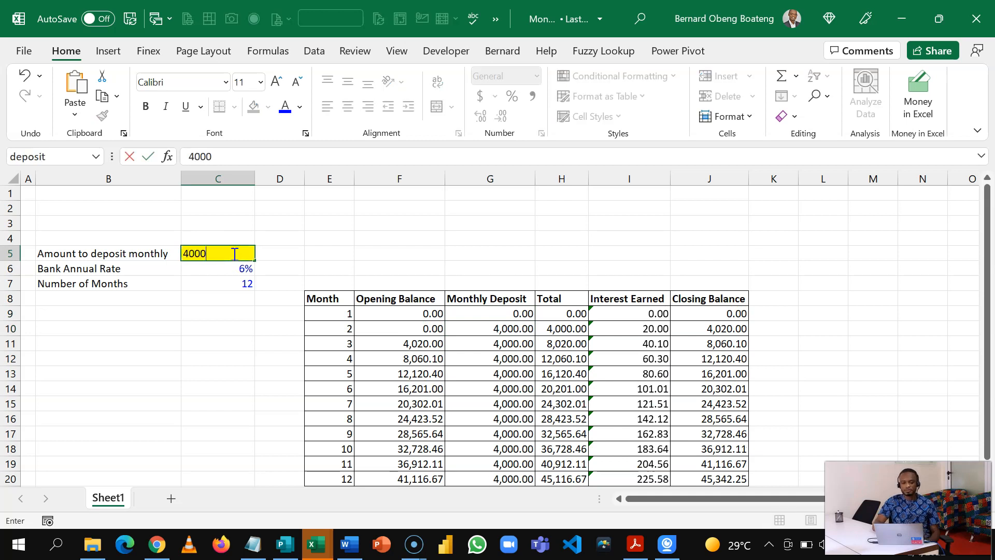
{"action": "key", "text": "Return"}
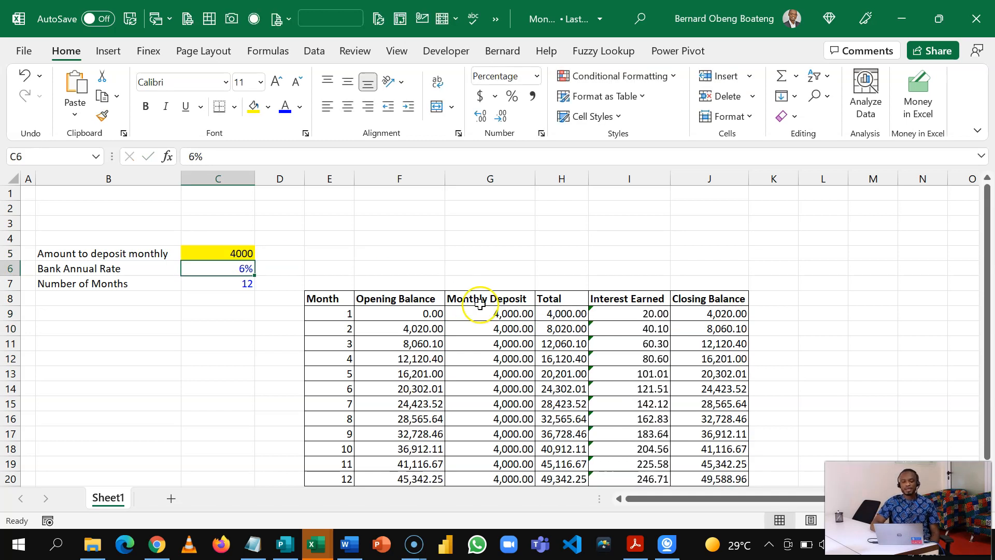
Link month 2's Monthly Deposit in G10 to month 1's deposit with =G9
{"action": "left_click", "coordinate": [506, 327]}
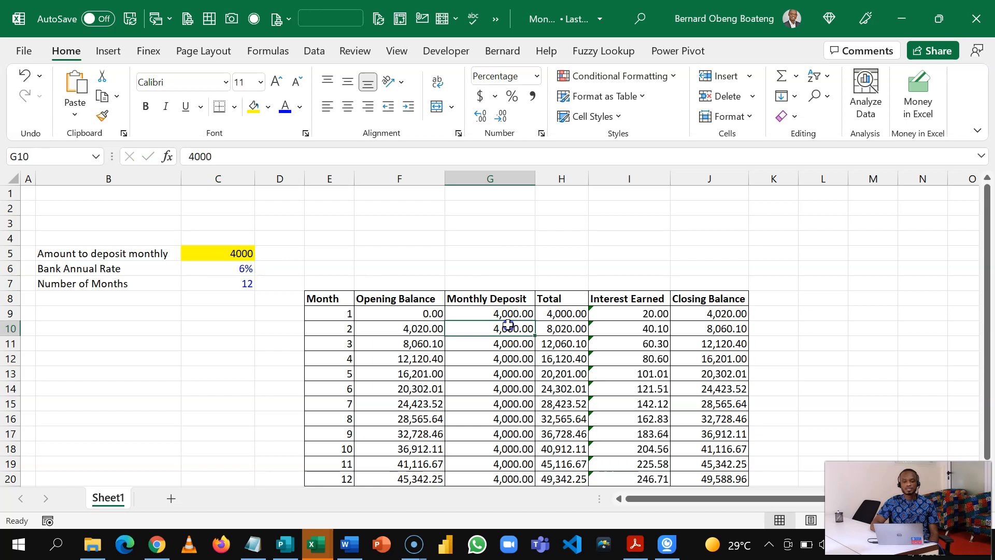
{"action": "type", "text": "="}
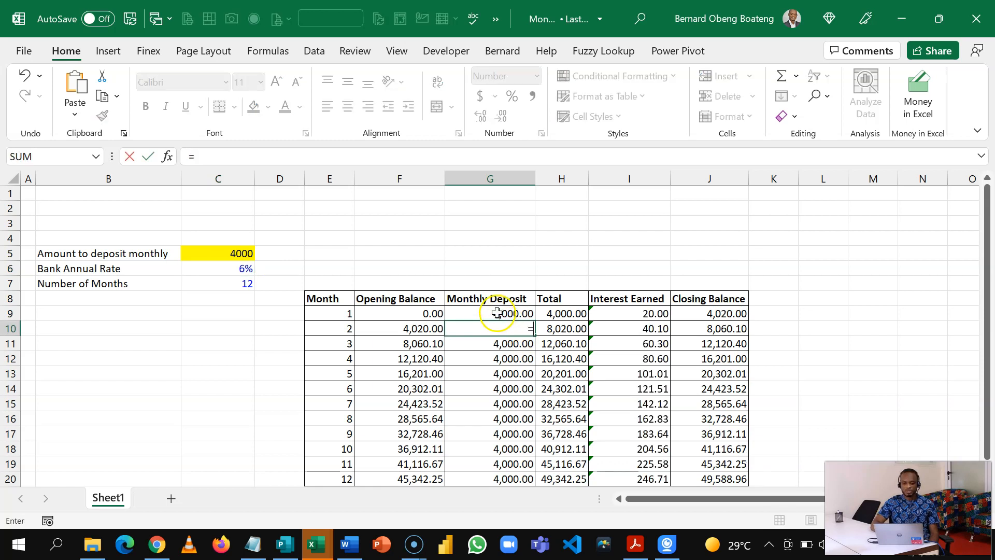
{"action": "left_click", "coordinate": [499, 313]}
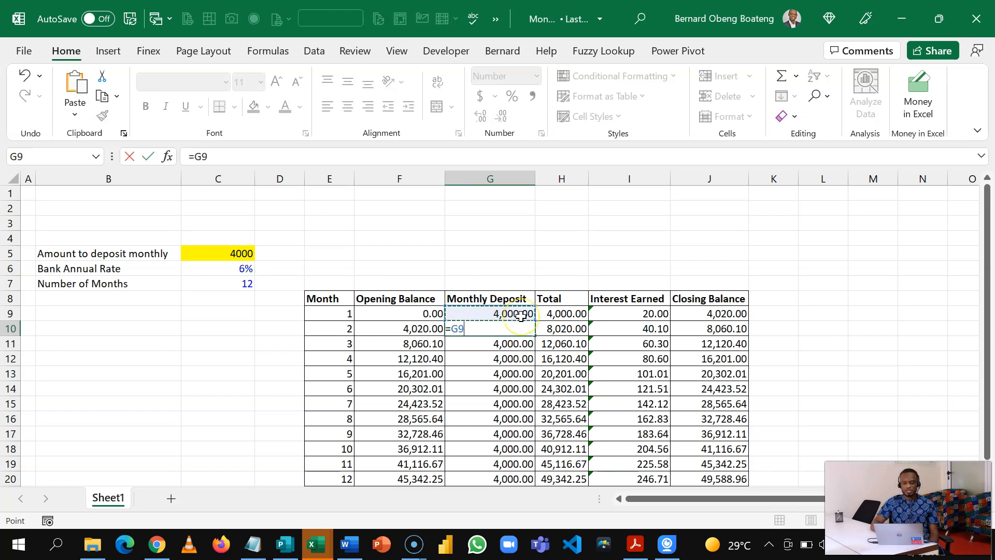
{"action": "key", "text": "Return"}
Fill the Monthly Deposit formula in G10 down to month 12 in G20
{"action": "key", "text": "Up"}
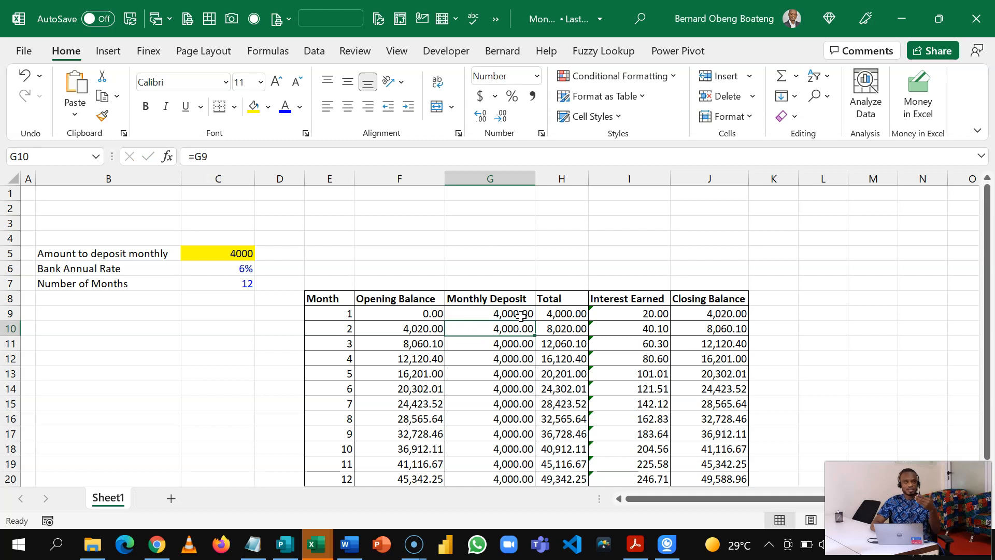
{"action": "key", "text": "shift+Down"}
{"action": "key", "text": "shift+Down"}
{"action": "key", "text": "shift+Down"}
{"action": "key", "text": "shift+Down"}
{"action": "key", "text": "shift+Down"}
{"action": "key", "text": "shift+Down"}
{"action": "key", "text": "shift+Down"}
{"action": "key", "text": "shift+Down"}
{"action": "key", "text": "shift+Down"}
{"action": "key", "text": "shift+Down"}
{"action": "key", "text": "ctrl+d"}
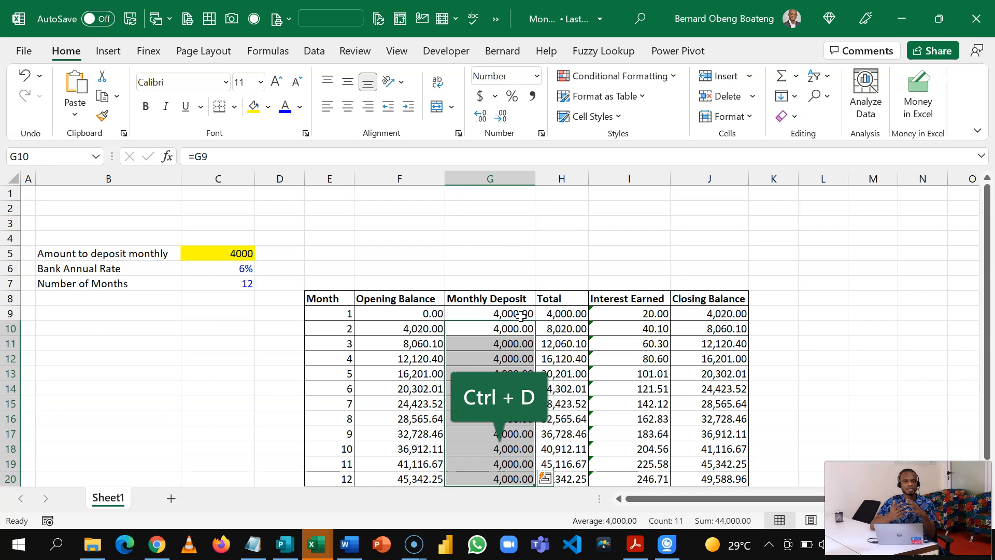
{"action": "left_click", "coordinate": [519, 314]}
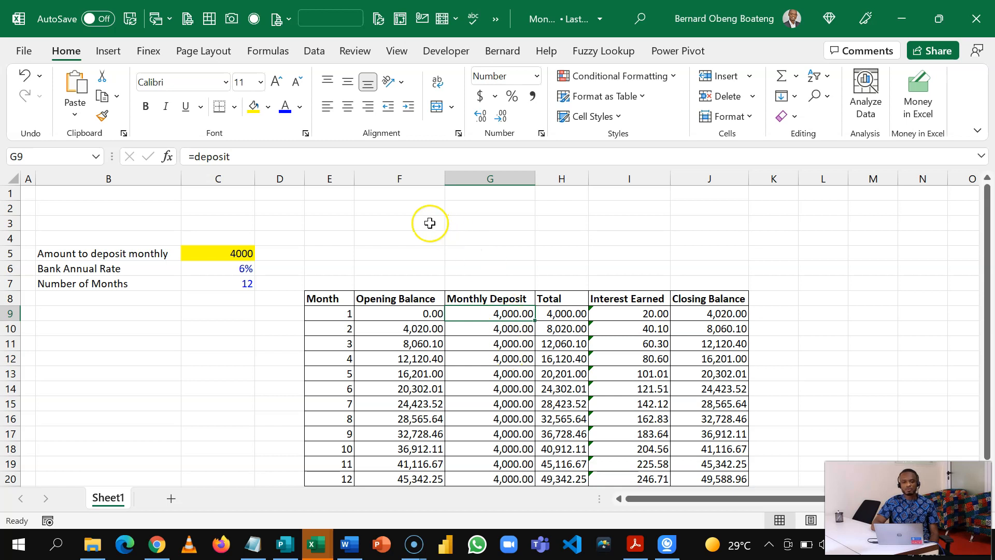
Open Solver and set month 12's Closing Balance, $J$20, as the objective cell
{"action": "left_click", "coordinate": [314, 52]}
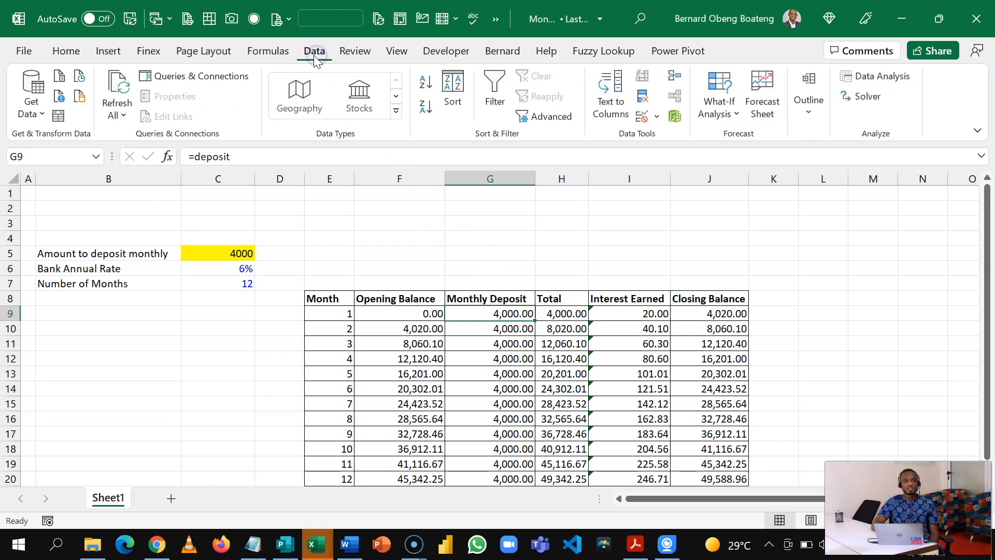
{"action": "left_click", "coordinate": [848, 99]}
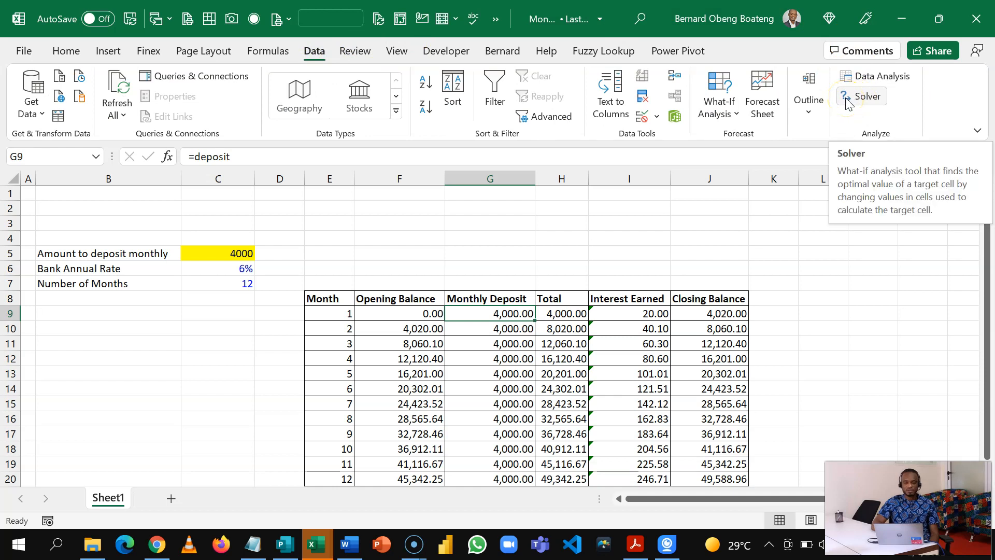
{"action": "left_click", "coordinate": [848, 99]}
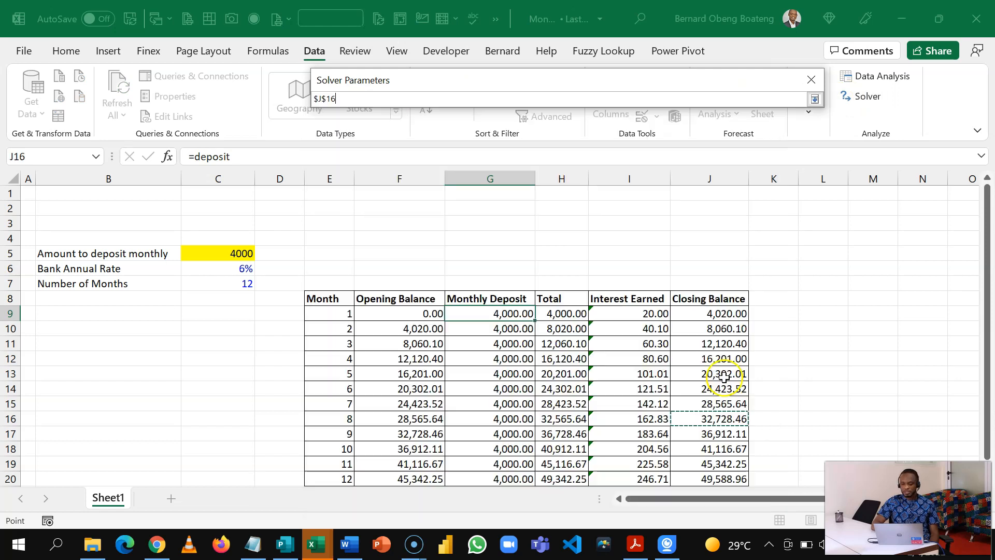
{"action": "key", "text": "Down"}
{"action": "key", "text": "Down"}
{"action": "key", "text": "Down"}
{"action": "key", "text": "Down"}
{"action": "key", "text": "Down"}
{"action": "key", "text": "Down"}
{"action": "key", "text": "Up"}
{"action": "key", "text": "Up"}
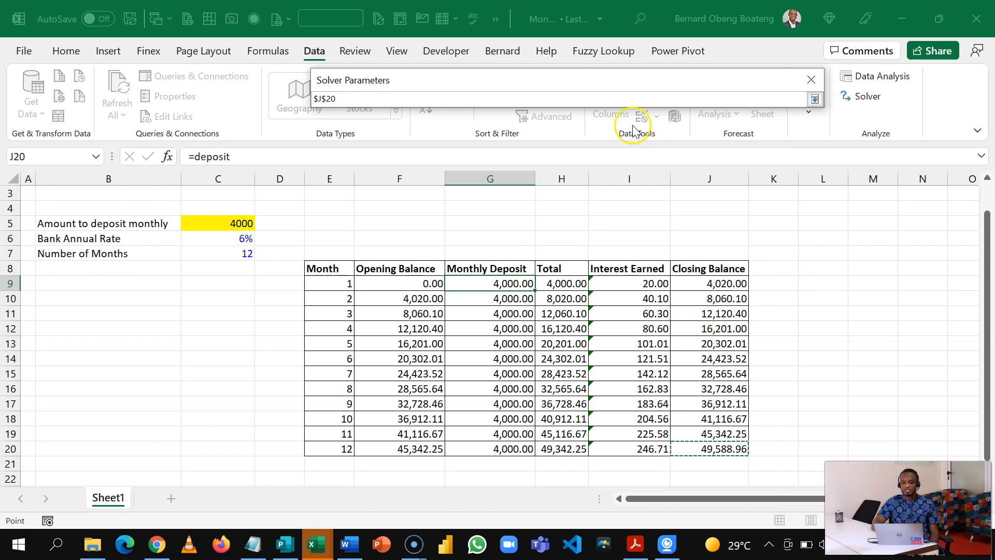
{"action": "left_click", "coordinate": [814, 99]}
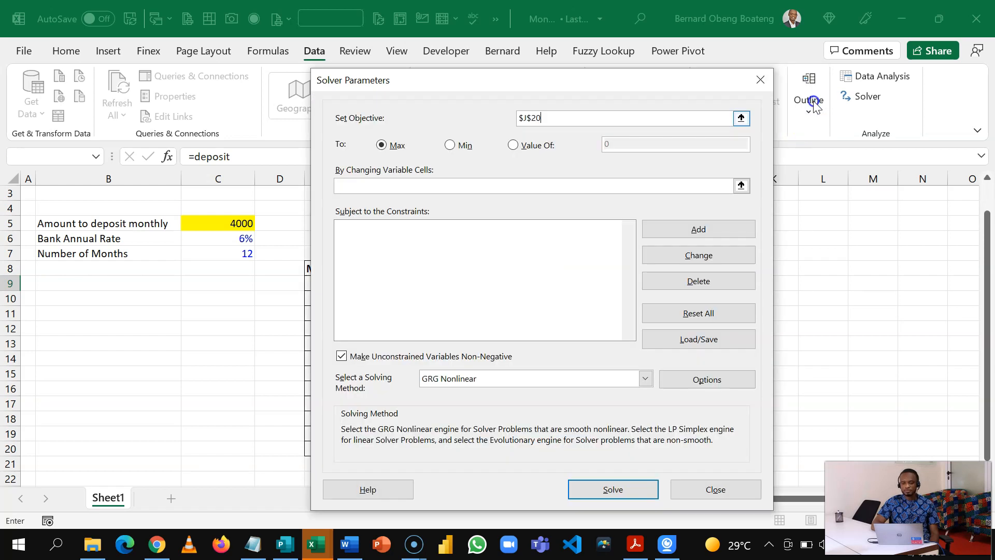
Set the Solver objective to a target Value Of 60000
{"action": "left_click", "coordinate": [527, 145]}
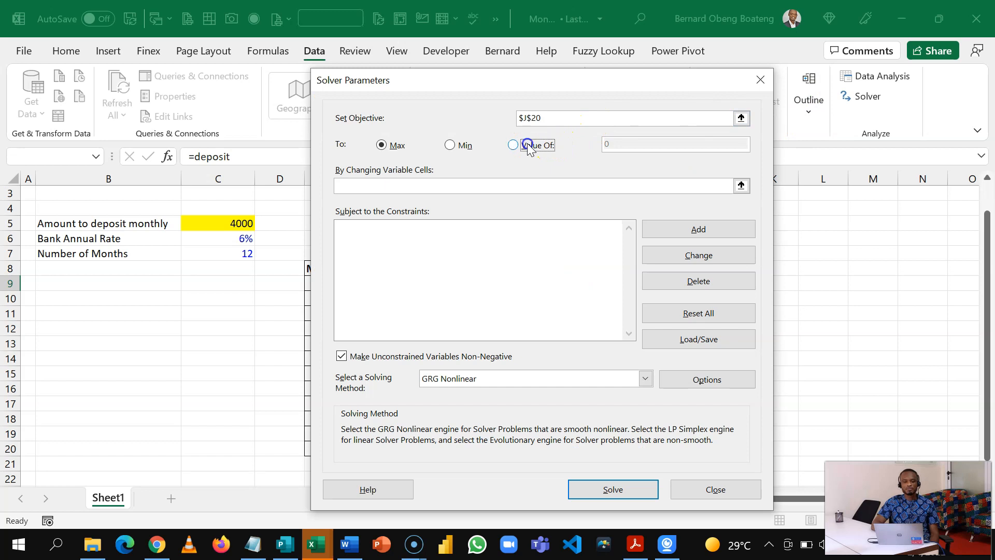
{"action": "left_click", "coordinate": [509, 118]}
{"action": "left_click", "coordinate": [621, 143]}
{"action": "key", "text": "BackSpace"}
{"action": "type", "text": "60000"}
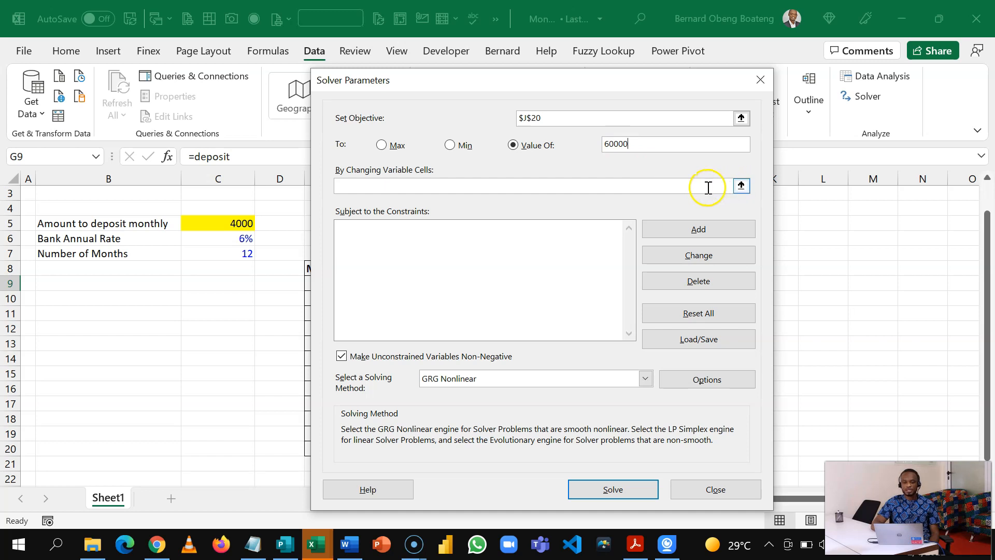
Set the monthly deposit amount in $C$5 as Solver's changing variable cell and choose Simplex LP as the solving method
{"action": "left_click", "coordinate": [740, 185]}
{"action": "left_click", "coordinate": [233, 224]}
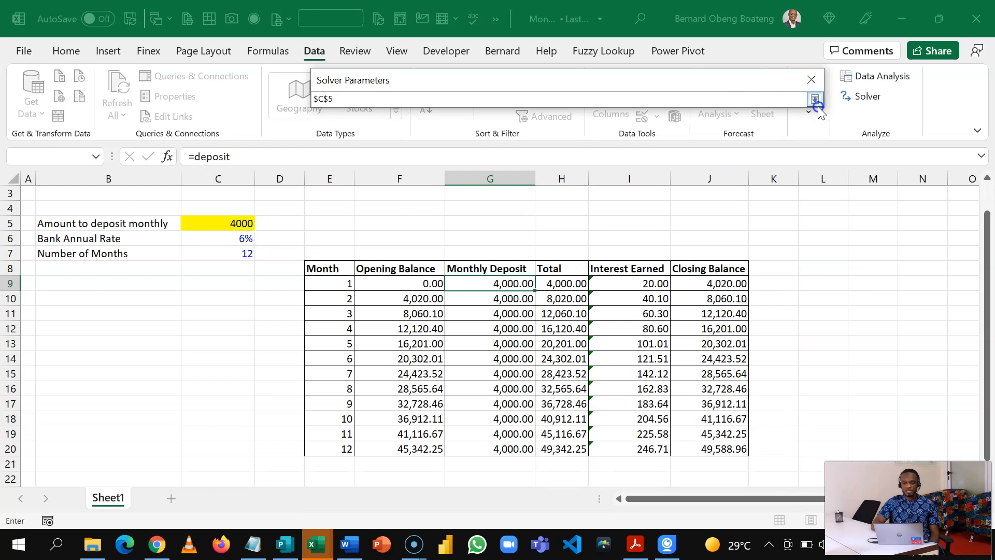
{"action": "left_click", "coordinate": [813, 99]}
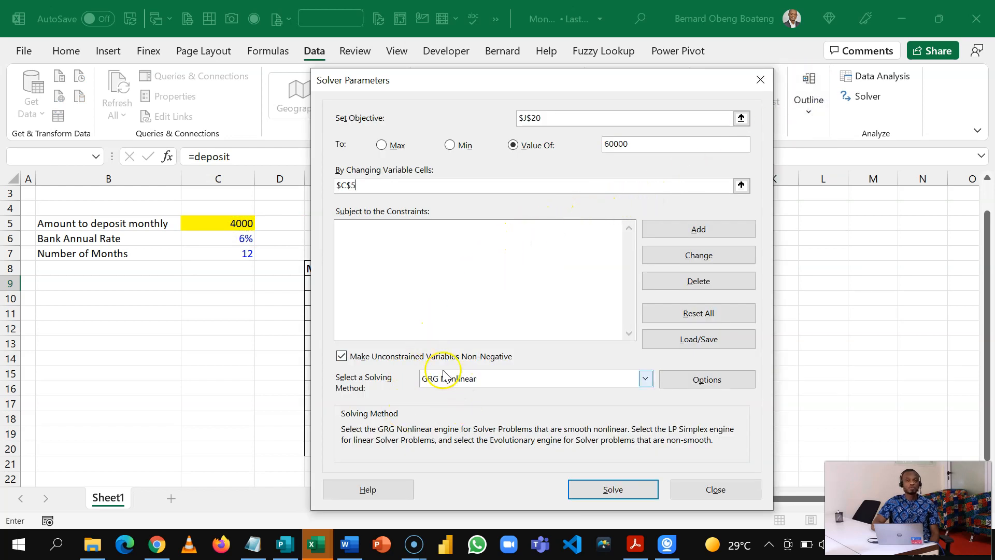
{"action": "left_click", "coordinate": [646, 380]}
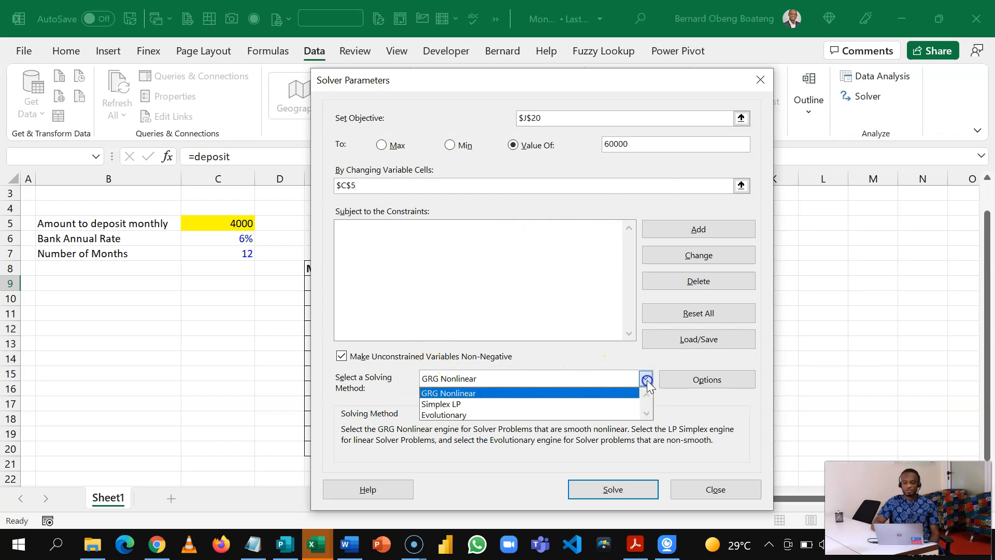
{"action": "left_click", "coordinate": [620, 406]}
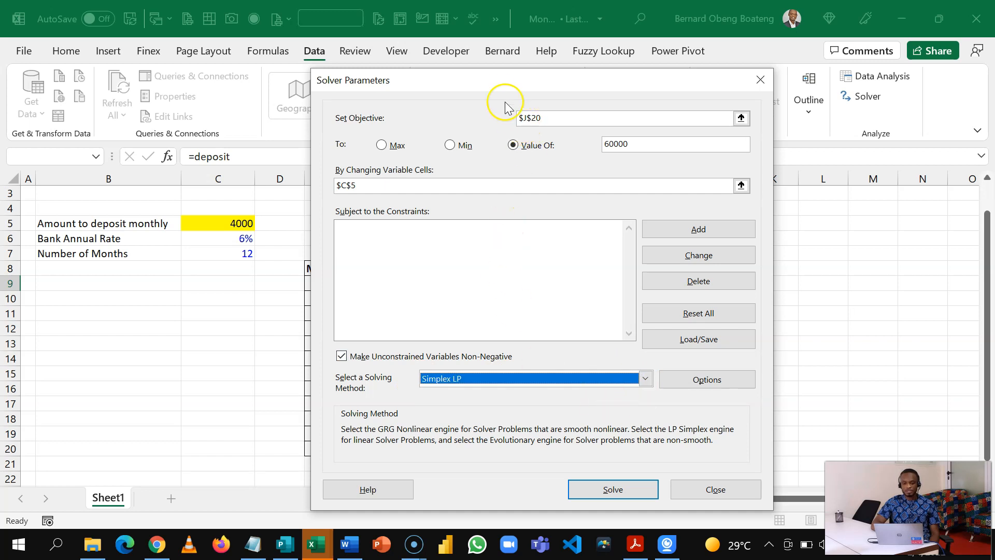
Solve for the monthly deposit and keep the Solver solution
{"action": "left_click_drag", "start_coordinate": [477, 78], "coordinate": [265, 77]}
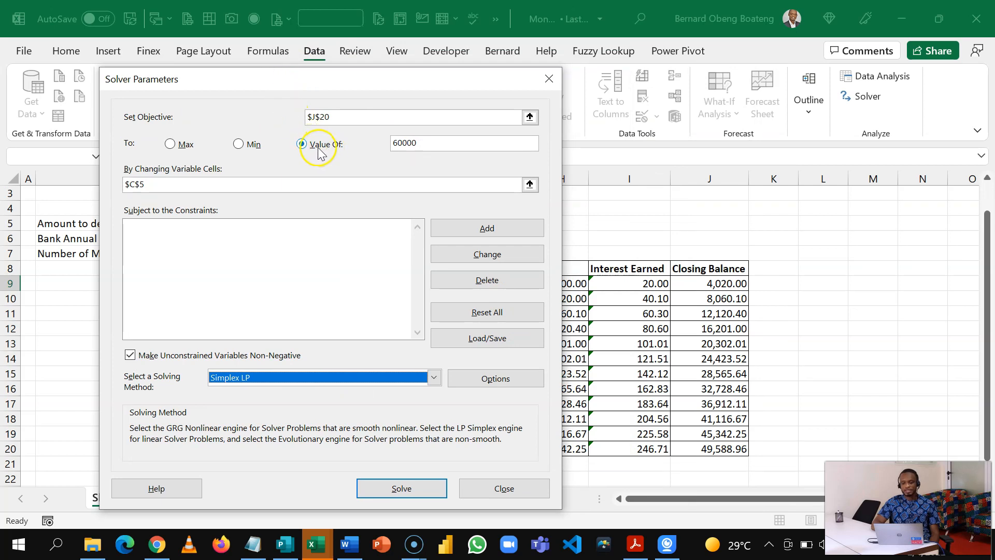
{"action": "left_click_drag", "start_coordinate": [364, 75], "coordinate": [668, 100]}
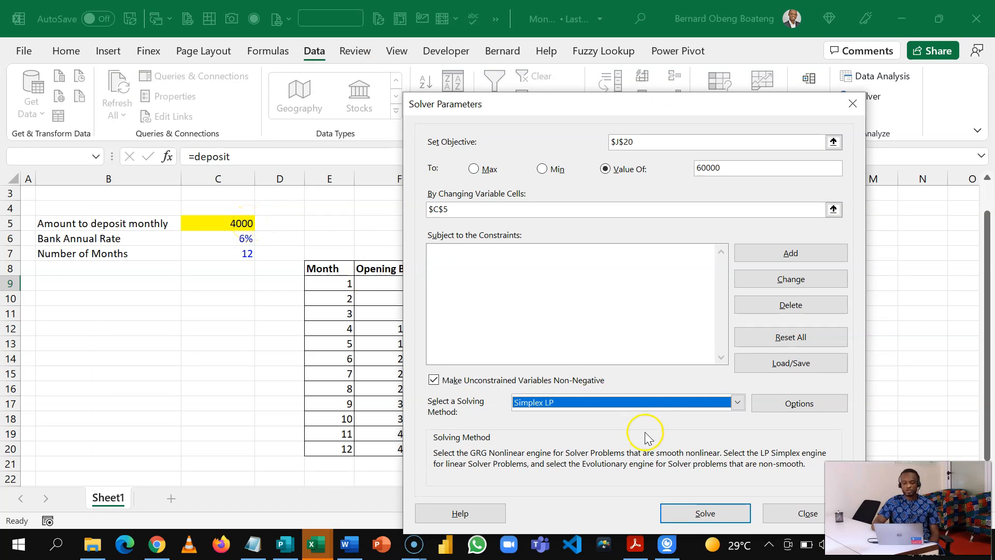
{"action": "left_click", "coordinate": [690, 513]}
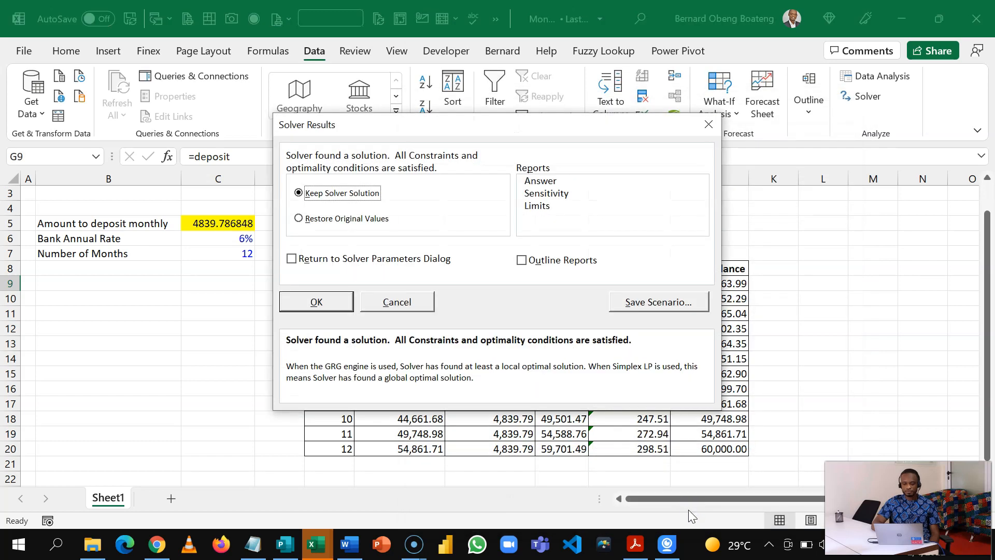
{"action": "left_click", "coordinate": [338, 303]}
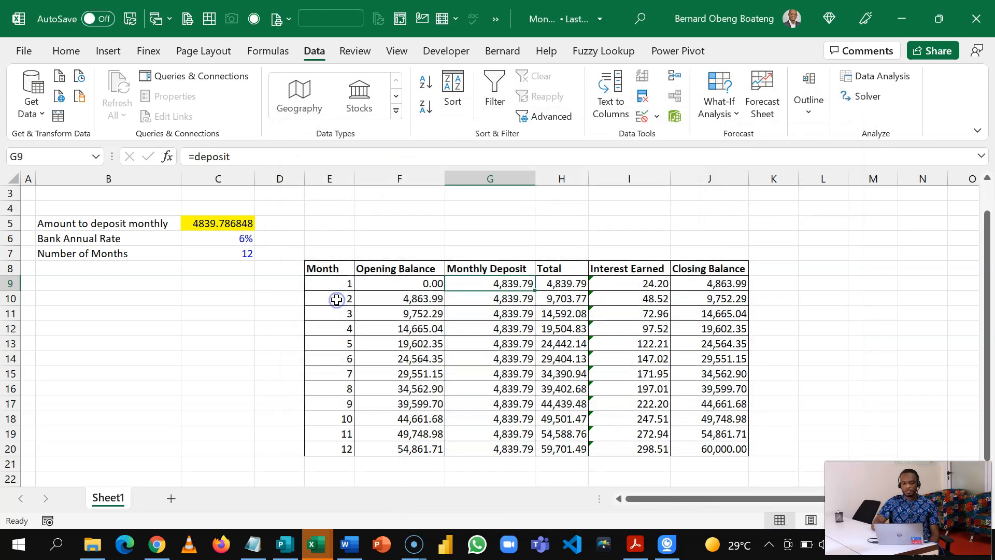
Format the monthly deposit amount in C5 as a number with a thousands separator and two decimals
{"action": "left_click", "coordinate": [240, 218]}
{"action": "key", "text": "ctrl+shift+1"}
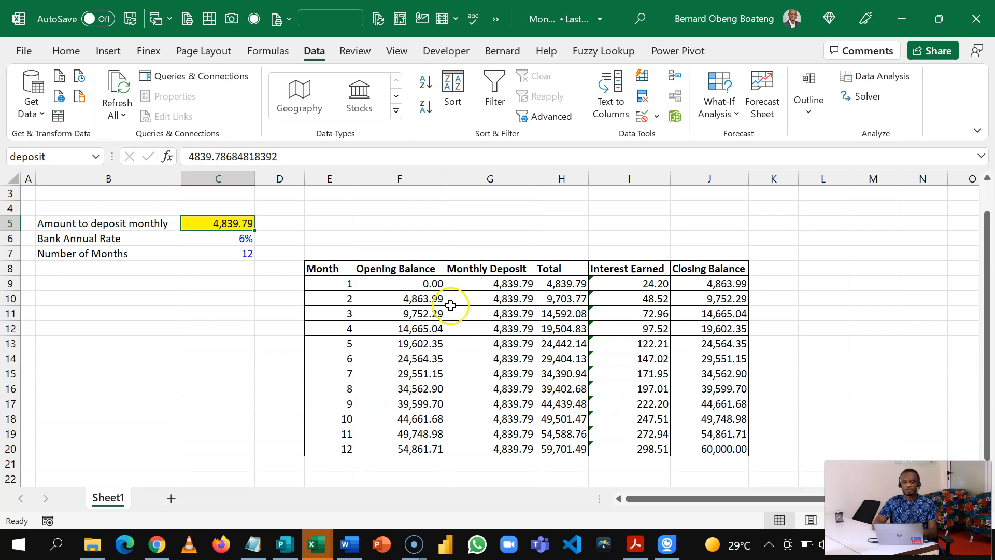
Calculate the future value of the deposits in F5 with =FV(C6/12,C7,-deposit,0,1), using payments at the beginning of the period
{"action": "left_click", "coordinate": [420, 223]}
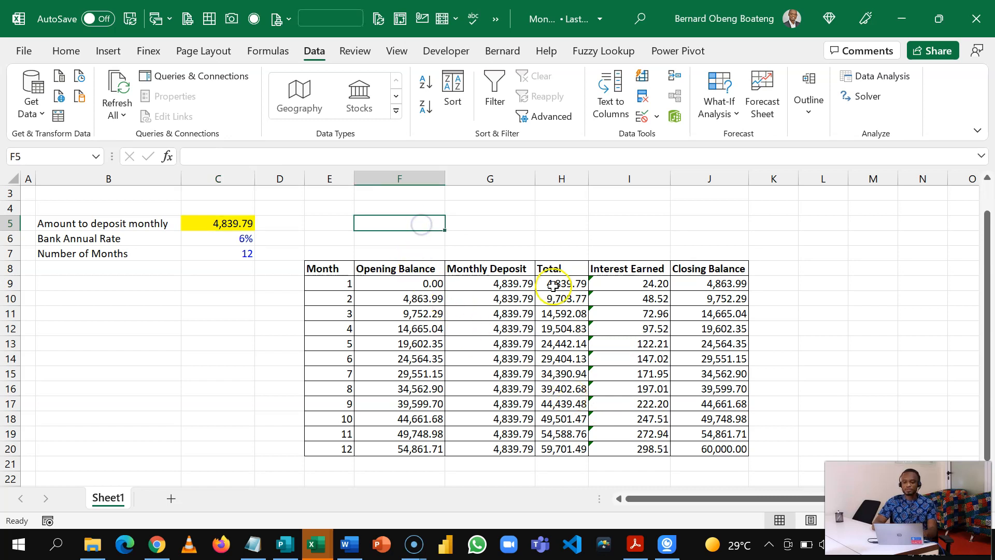
{"action": "type", "text": "=fv"}
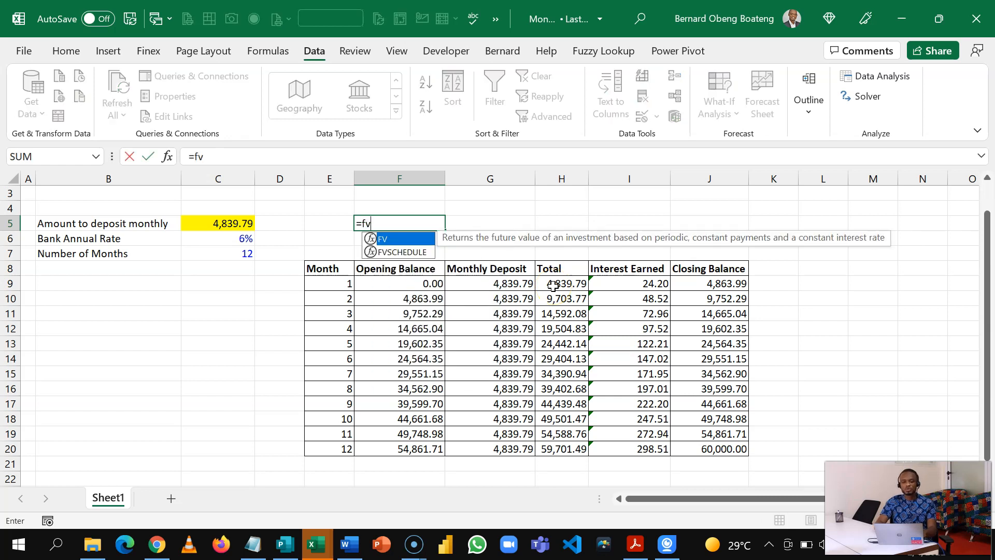
{"action": "key", "text": "Tab"}
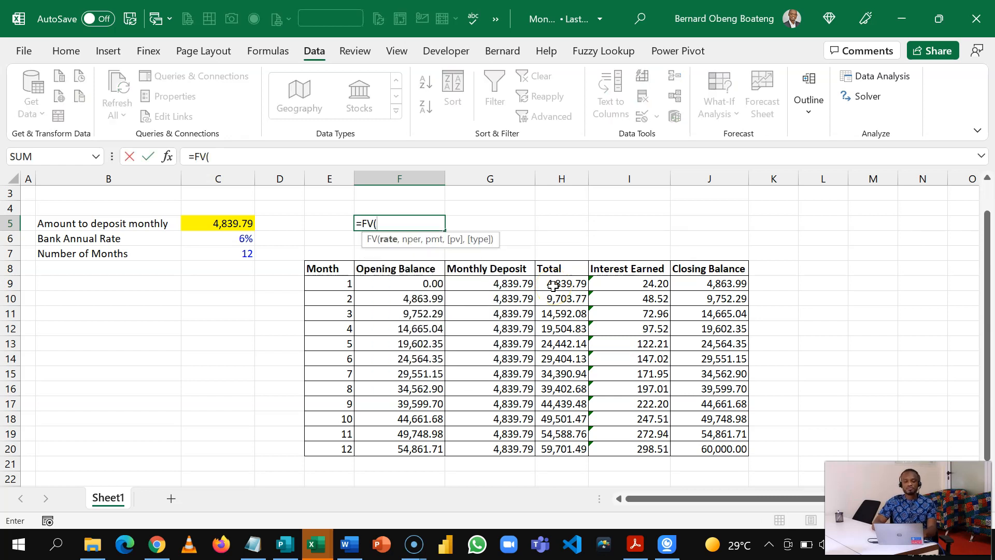
{"action": "left_click", "coordinate": [234, 236]}
{"action": "type", "text": "/12,"}
{"action": "left_click", "coordinate": [223, 255]}
{"action": "type", "text": ",-"}
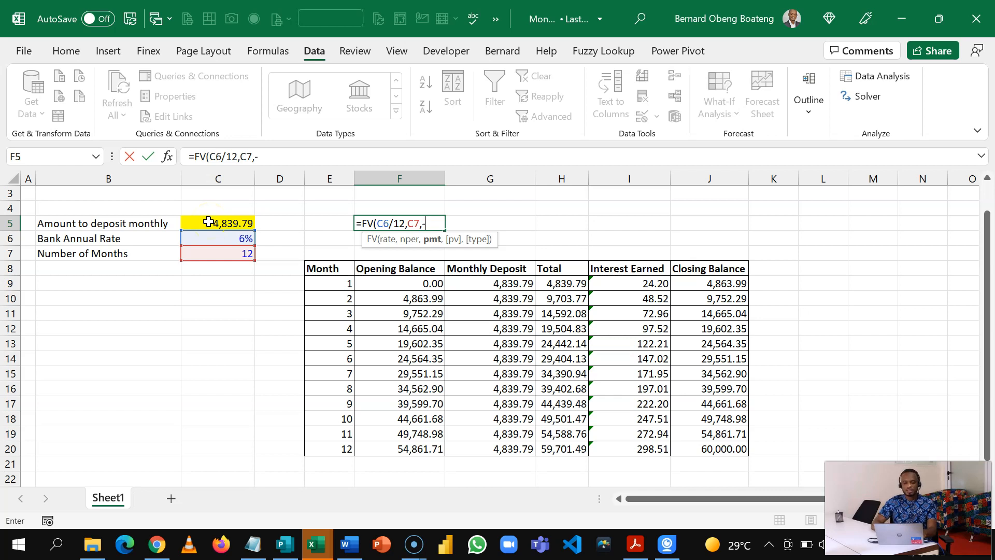
{"action": "left_click", "coordinate": [208, 222]}
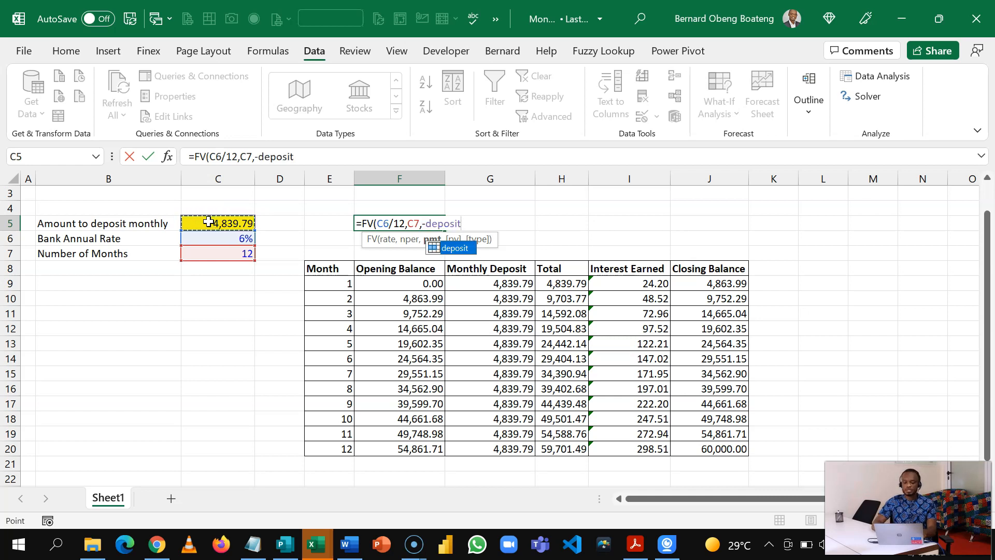
{"action": "type", "text": ","}
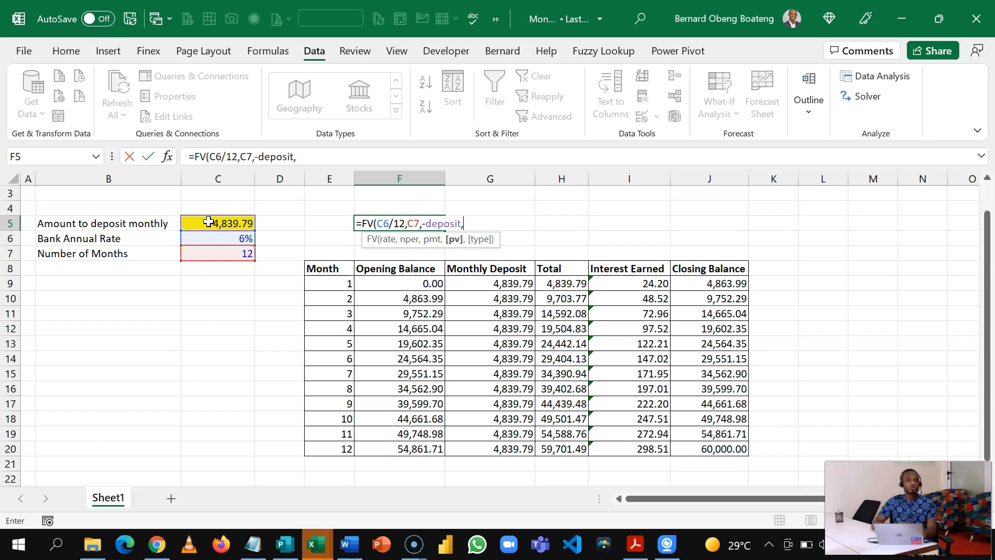
{"action": "type", "text": "0,"}
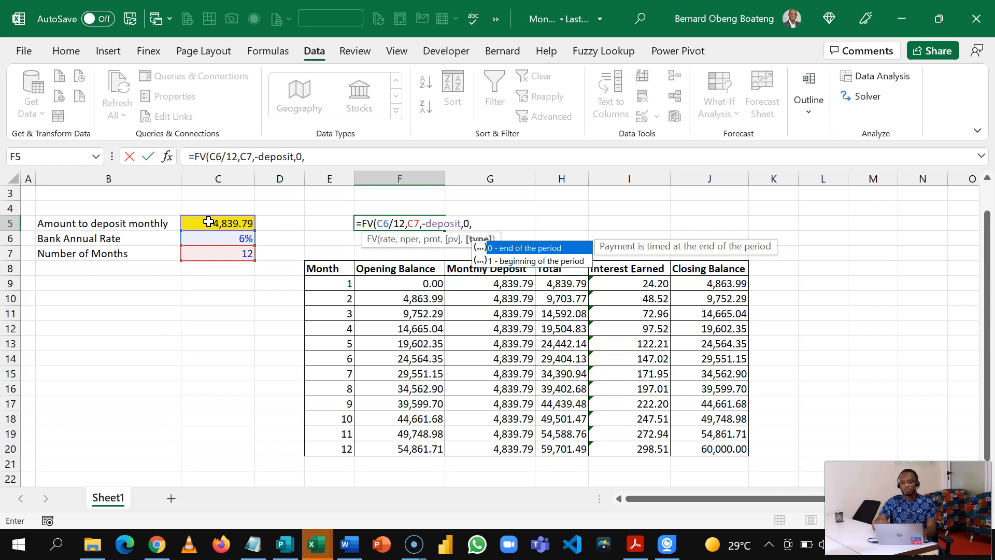
{"action": "key", "text": "Down"}
{"action": "key", "text": "Tab"}
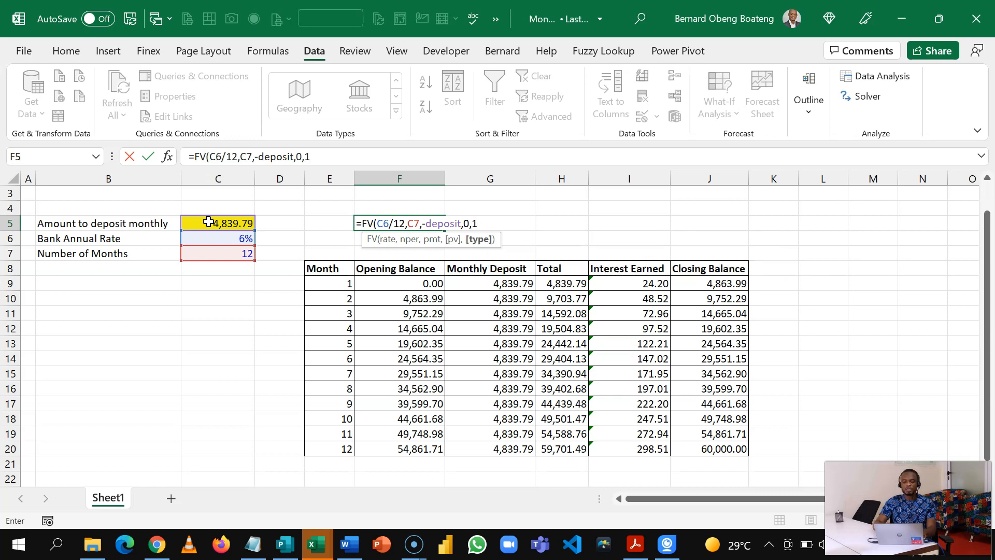
{"action": "type", "text": ")"}
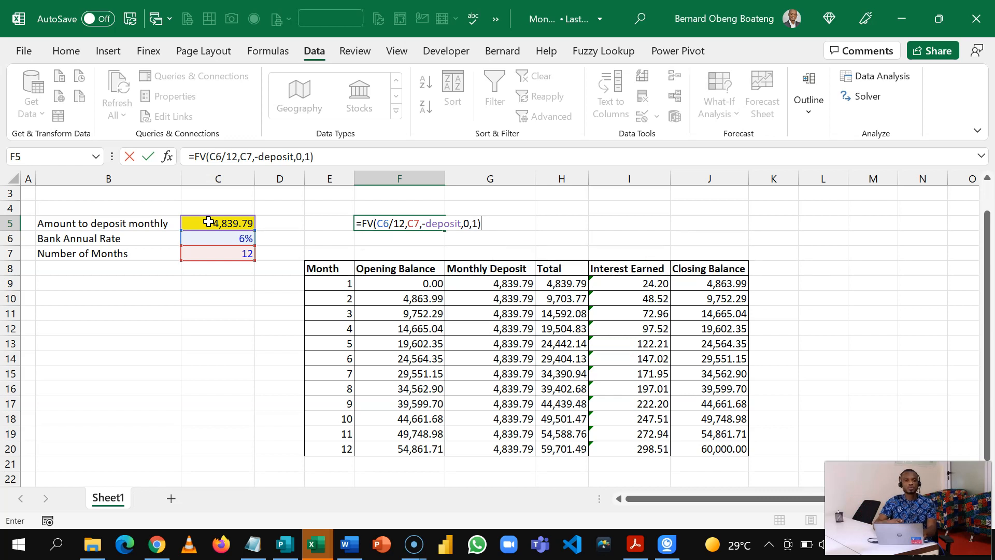
{"action": "key", "text": "Return"}
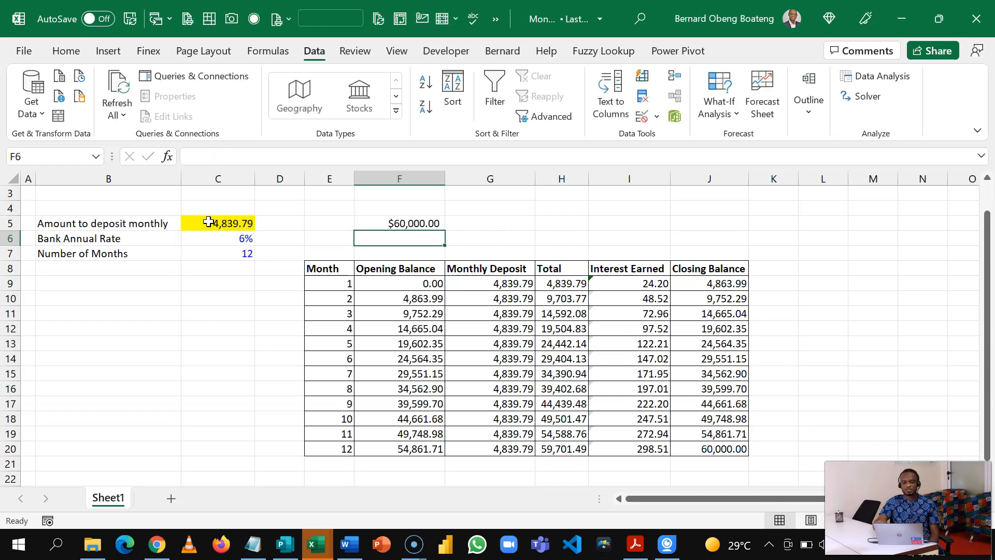
{"action": "key", "text": "Up"}
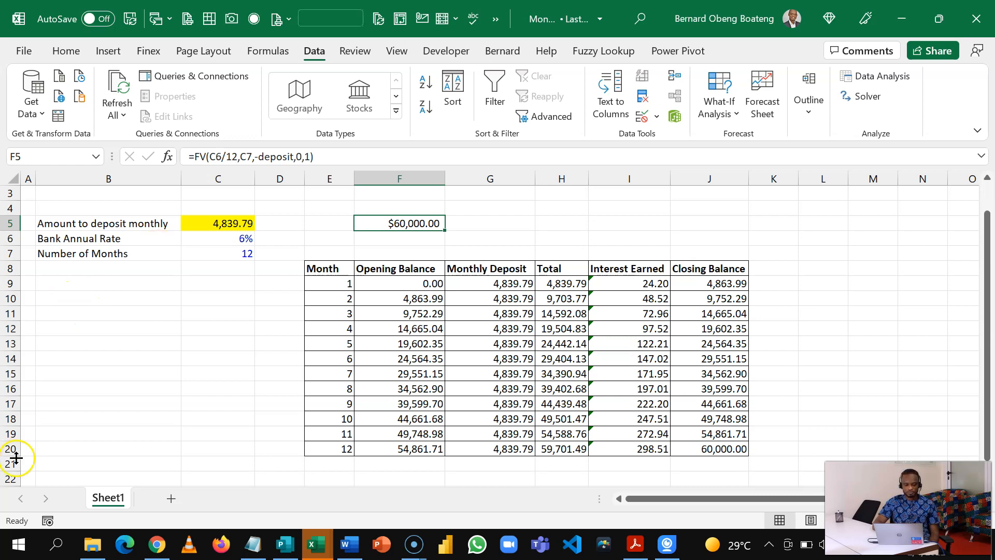
{"action": "key", "text": "alt+Tab"}
{"action": "left_click", "coordinate": [312, 358]}
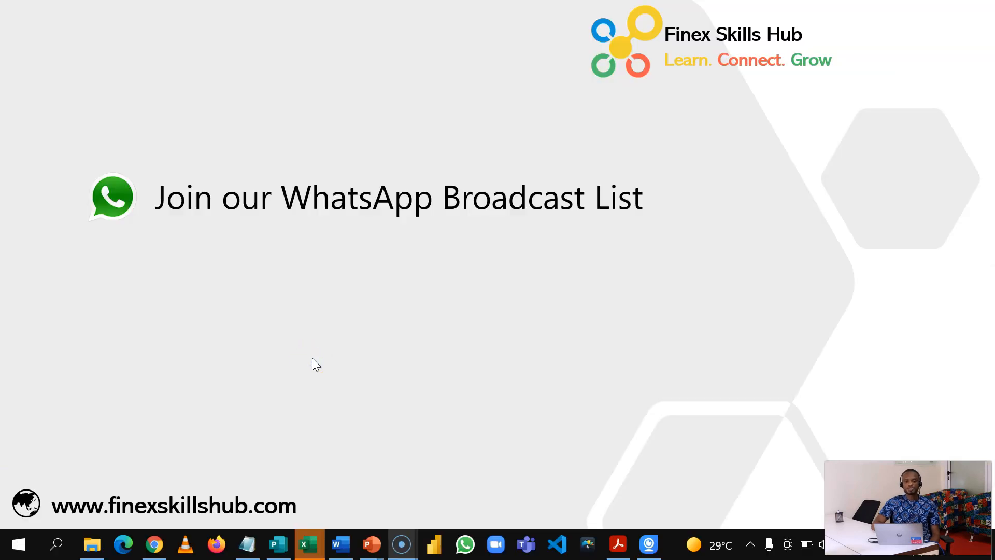
{"action": "left_click", "coordinate": [312, 358]}
{"action": "left_click", "coordinate": [312, 359]}
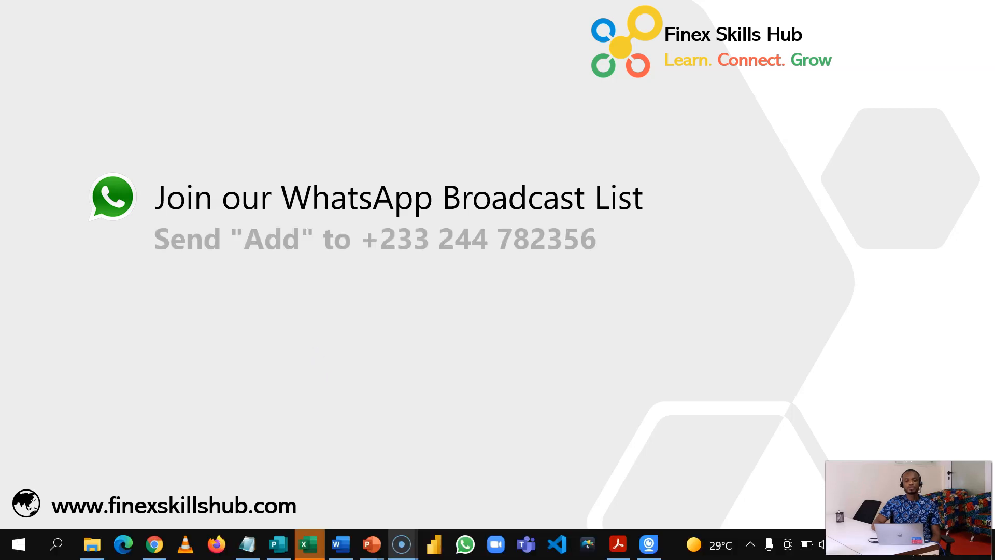